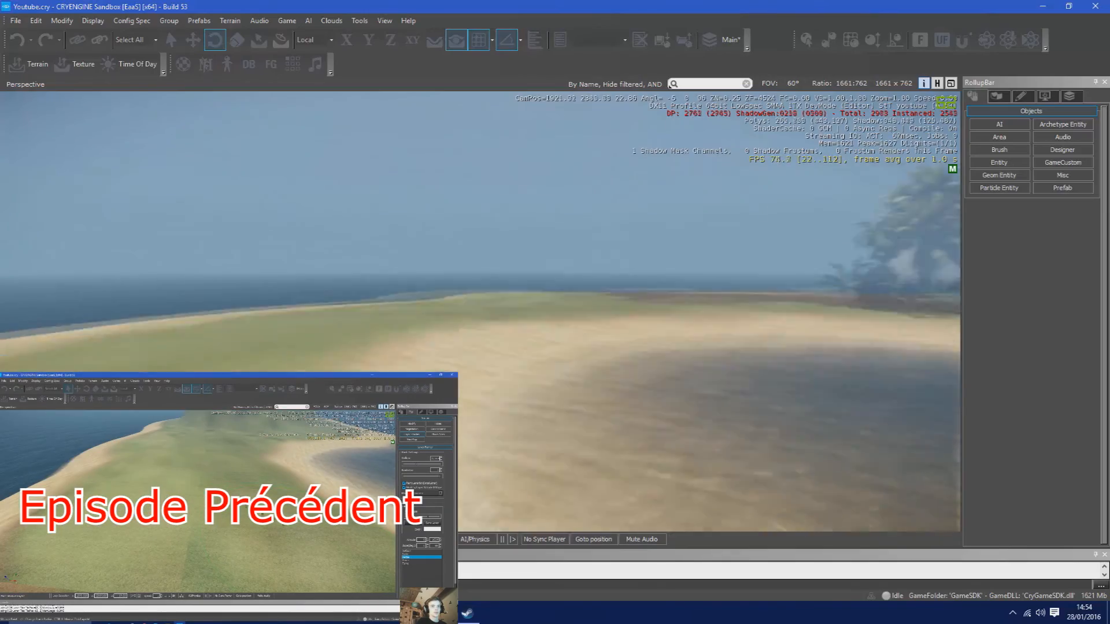
# Step: Look over the island's terrain, examining the palm grove, rocky hill, dirt patch and shoreline
pyautogui.press('w')
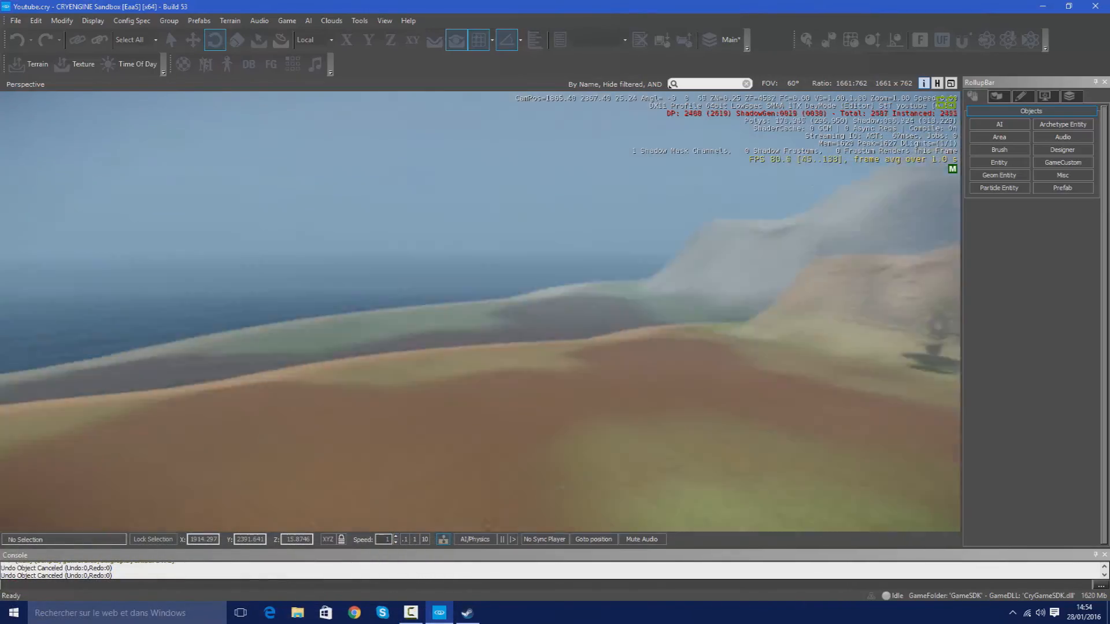
pyautogui.press('s')
pyautogui.moveTo(643, 411); pyautogui.dragTo(913, 381, button='right')
pyautogui.press('w')
pyautogui.press('a')
pyautogui.press('s')
pyautogui.press('w')
pyautogui.press('w')
pyautogui.moveTo(480, 312); pyautogui.dragTo(300, 295, button='right')
pyautogui.press('s')
pyautogui.moveTo(723, 365); pyautogui.dragTo(795, 341, button='right')
pyautogui.press('w')
pyautogui.press('1')
pyautogui.press('w')
pyautogui.press('d')
pyautogui.moveTo(685, 355); pyautogui.dragTo(625, 431, button='right')
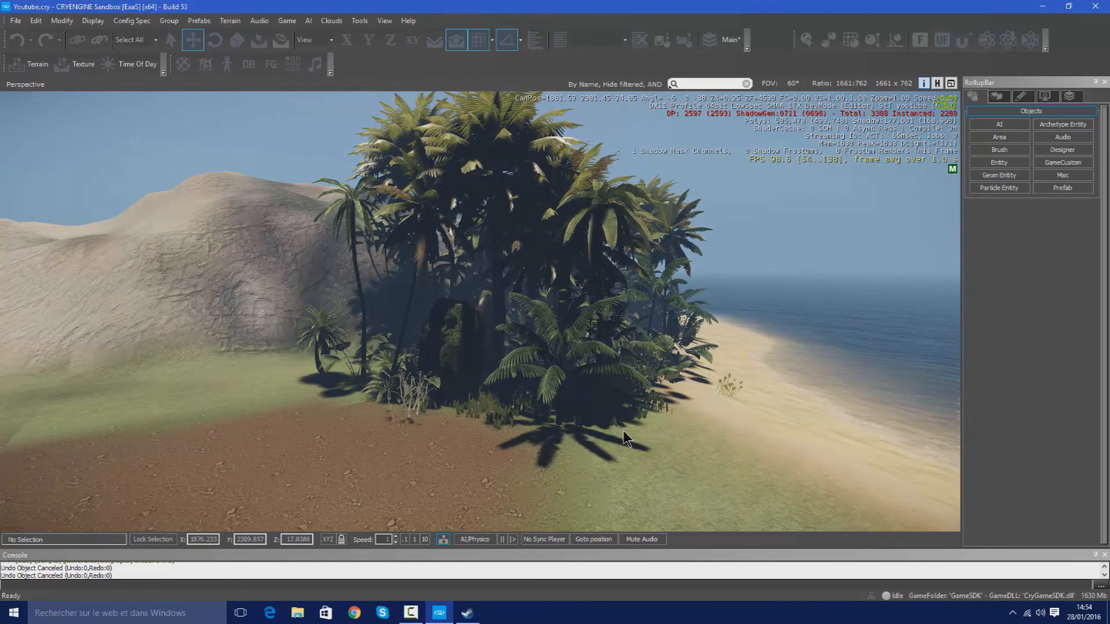
pyautogui.moveTo(598, 421)
pyautogui.mouseDown(button='right')
pyautogui.moveTo(404, 399)
pyautogui.moveTo(520, 405)
pyautogui.moveTo(497, 409)
pyautogui.moveTo(580, 434)
pyautogui.mouseUp(button='right')
pyautogui.press('w')
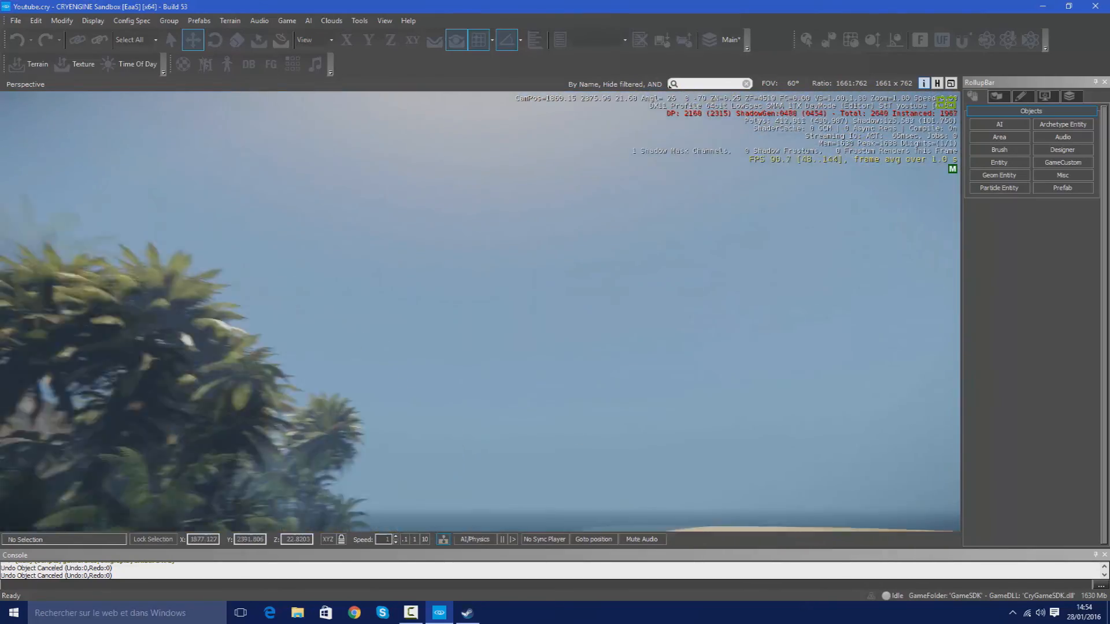
pyautogui.moveTo(450, 472); pyautogui.dragTo(659, 396, button='right')
pyautogui.moveTo(564, 255); pyautogui.dragTo(755, 165, button='right')
pyautogui.press('w')
pyautogui.press('s')
pyautogui.moveTo(896, 241); pyautogui.dragTo(463, 271)
pyautogui.moveTo(462, 272); pyautogui.dragTo(399, 197, button='right')
pyautogui.press('a')
pyautogui.moveTo(810, 240); pyautogui.dragTo(462, 368)
pyautogui.moveTo(463, 368); pyautogui.dragTo(506, 397, button='right')
pyautogui.press('s')
pyautogui.press('w')
pyautogui.press('w')
pyautogui.press('s')
pyautogui.press('a')
pyautogui.press('d')
pyautogui.press('w')
pyautogui.press('d')
pyautogui.moveTo(341, 484); pyautogui.dragTo(312, 512, button='right')
pyautogui.press('w')
pyautogui.press('w')
pyautogui.press('s')
pyautogui.moveTo(717, 386); pyautogui.dragTo(564, 339, button='right')
pyautogui.press('a')
pyautogui.press('d')
pyautogui.press('w')
pyautogui.press('d')
pyautogui.press('a')
pyautogui.press('w')
pyautogui.press('a')
pyautogui.moveTo(304, 396); pyautogui.dragTo(631, 370)
pyautogui.press('s')
pyautogui.moveTo(631, 371); pyautogui.dragTo(637, 244, button='right')
pyautogui.press('d')
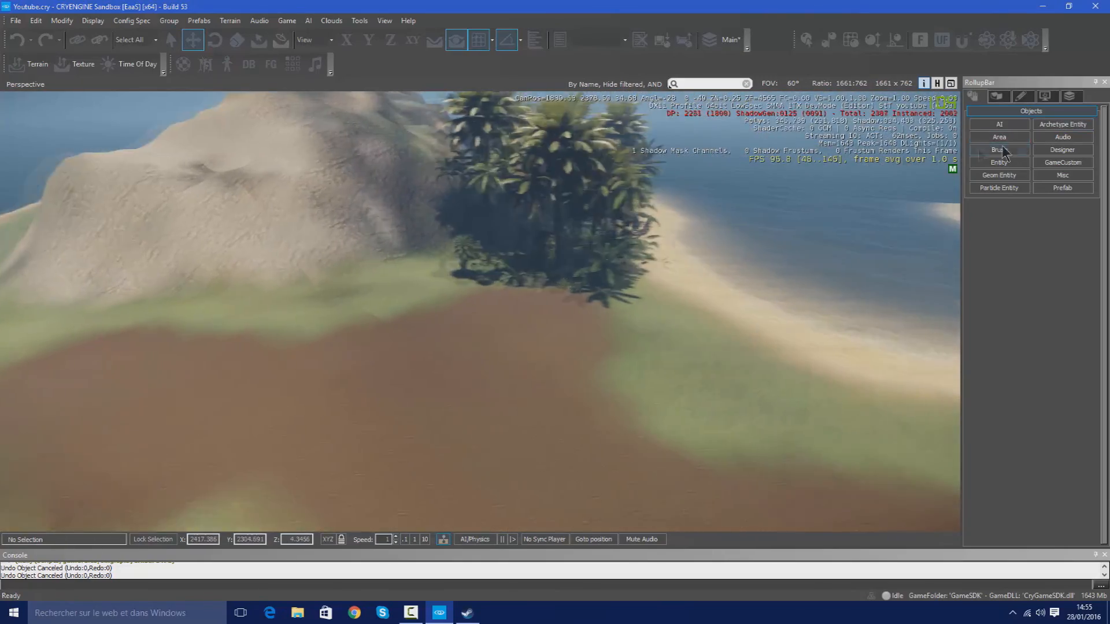
# Step: Start a new Road object on the grass near the island's sandy end and place its first points
pyautogui.press('w')
pyautogui.moveTo(451, 260); pyautogui.dragTo(381, 246, button='right')
pyautogui.press('w')
pyautogui.press('a')
pyautogui.moveTo(497, 341); pyautogui.dragTo(389, 383, button='right')
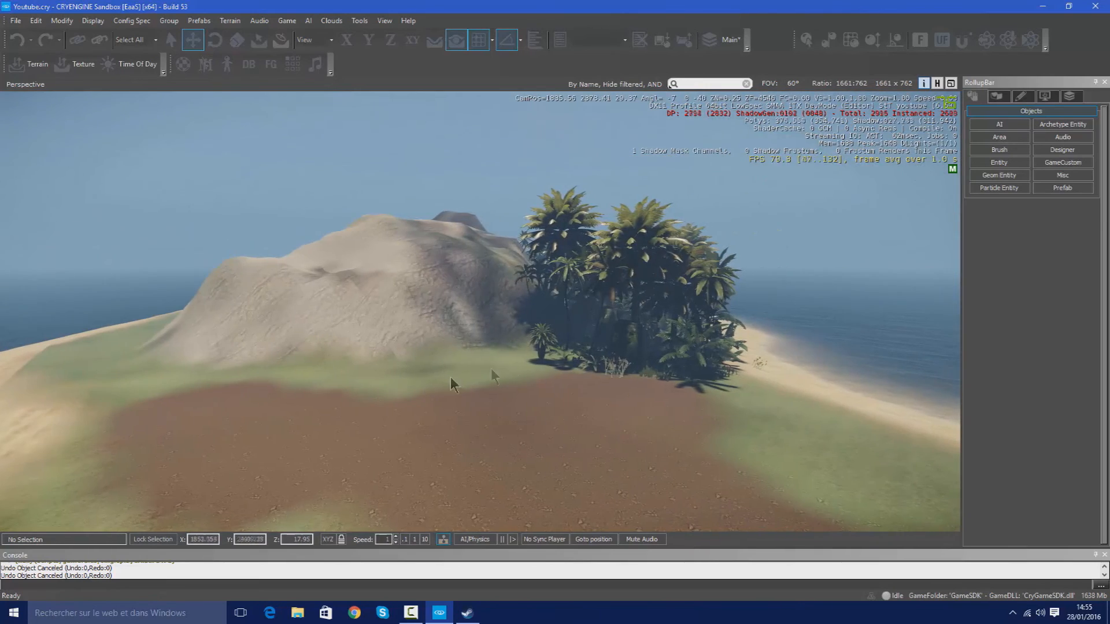
pyautogui.moveTo(142, 342); pyautogui.dragTo(963, 194, button='right')
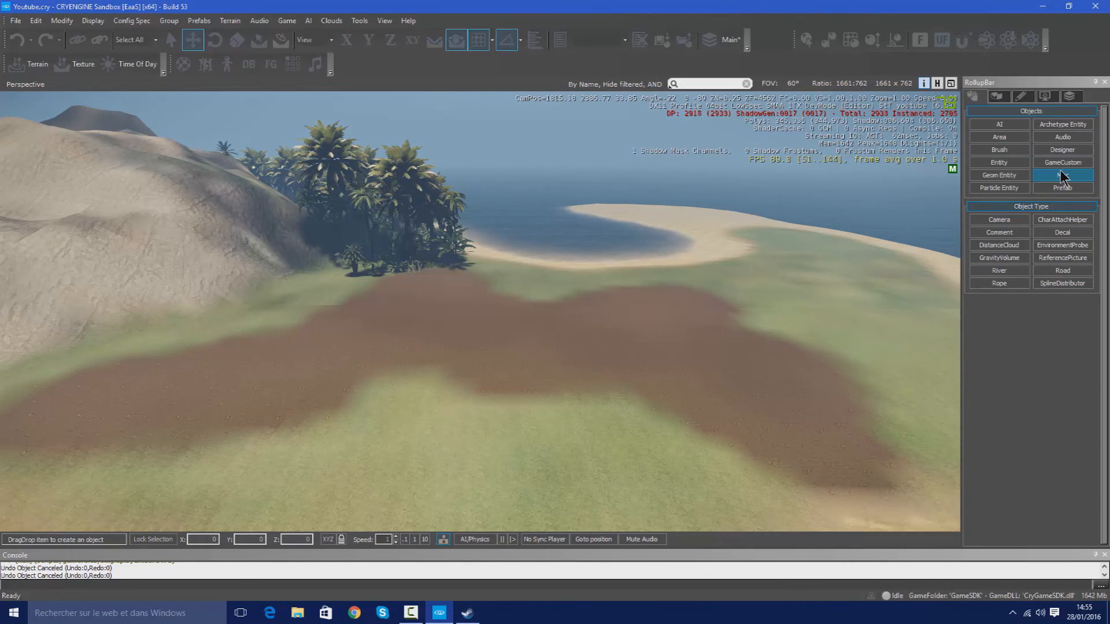
pyautogui.click(1048, 272)
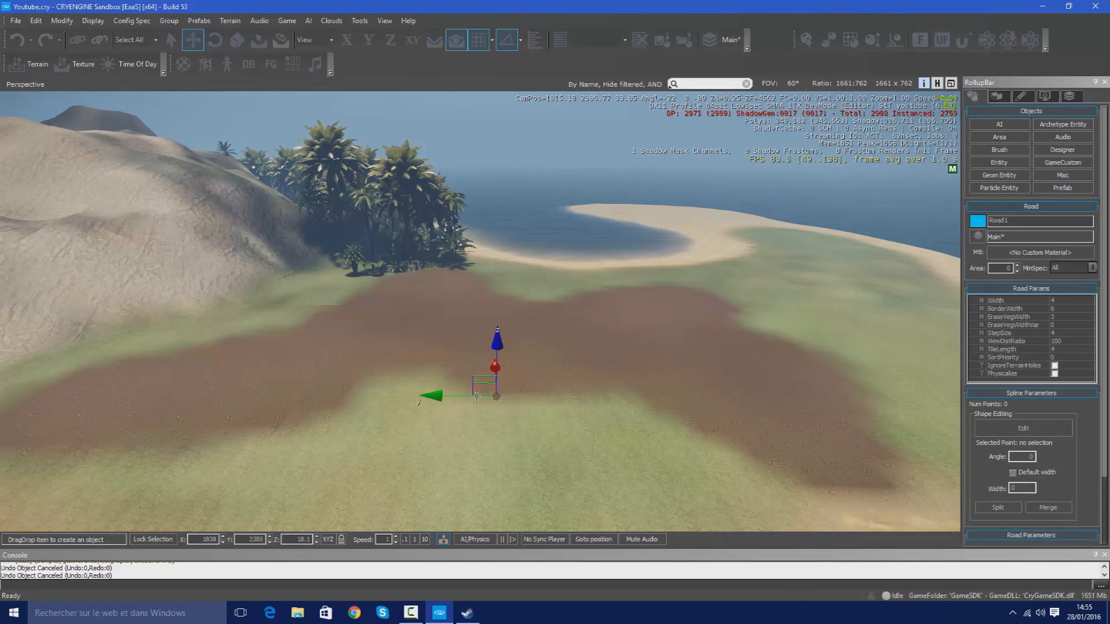
pyautogui.press('w')
pyautogui.moveTo(437, 384); pyautogui.dragTo(487, 391, button='right')
pyautogui.press('w')
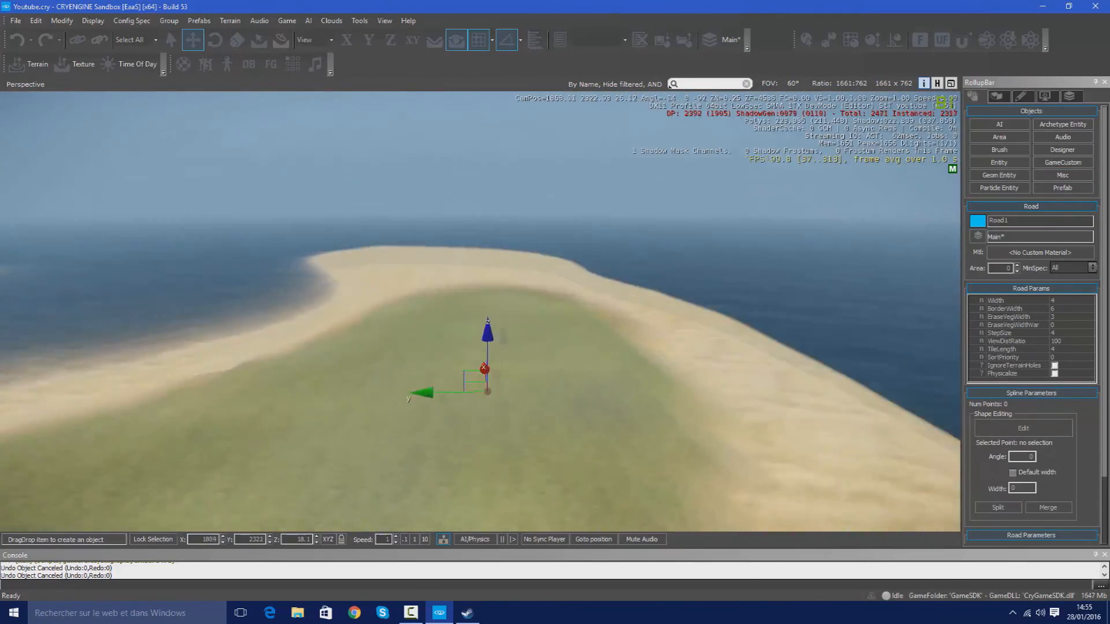
pyautogui.moveTo(469, 338); pyautogui.dragTo(540, 327, button='right')
pyautogui.moveTo(468, 385); pyautogui.dragTo(469, 399, button='right')
pyautogui.press('s')
pyautogui.moveTo(333, 436); pyautogui.dragTo(320, 438, button='right')
pyautogui.click(338, 453)
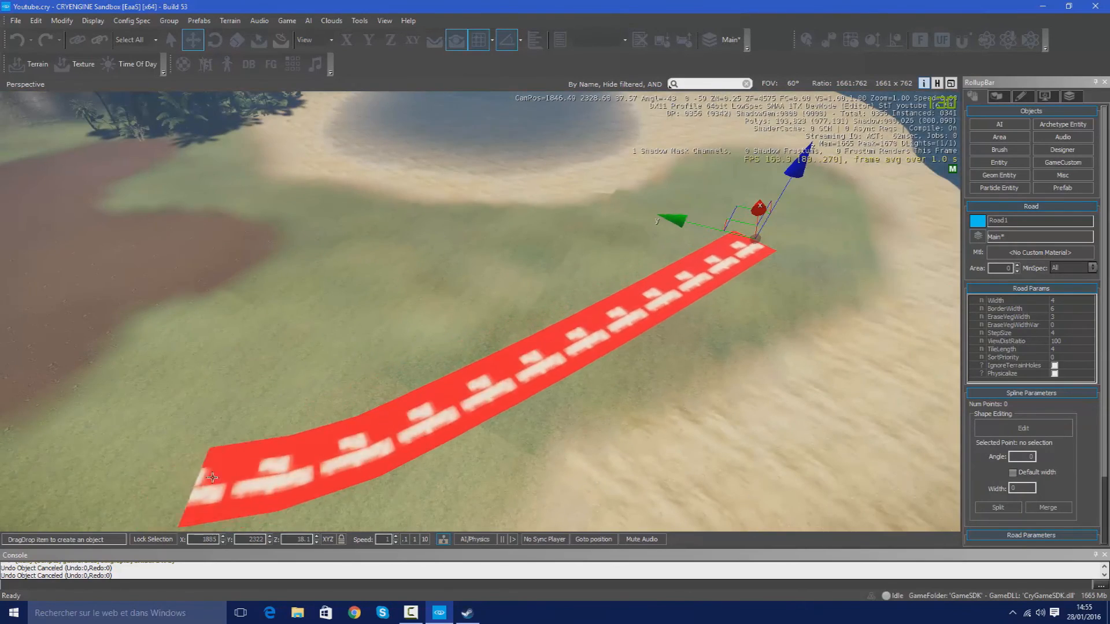
# Step: Continue the road in a curve from the grass across the brown dirt patch and finish its path
pyautogui.moveTo(212, 469); pyautogui.dragTo(210, 472, button='right')
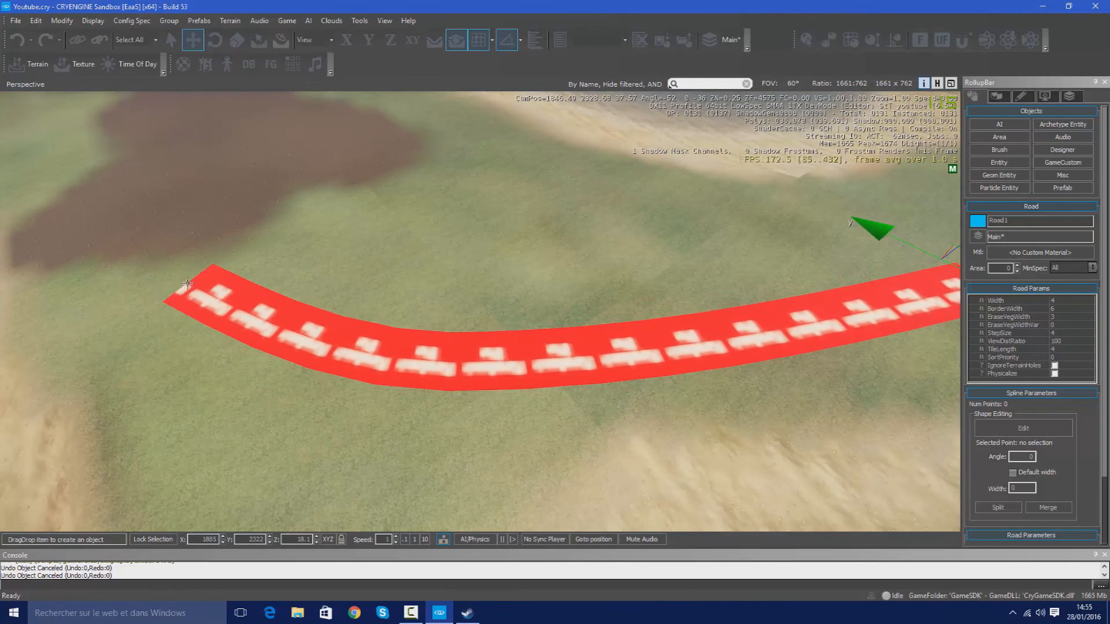
pyautogui.moveTo(228, 171); pyautogui.dragTo(236, 118, button='right')
pyautogui.click(252, 143)
pyautogui.press('w')
pyautogui.moveTo(581, 386); pyautogui.dragTo(560, 376, button='right')
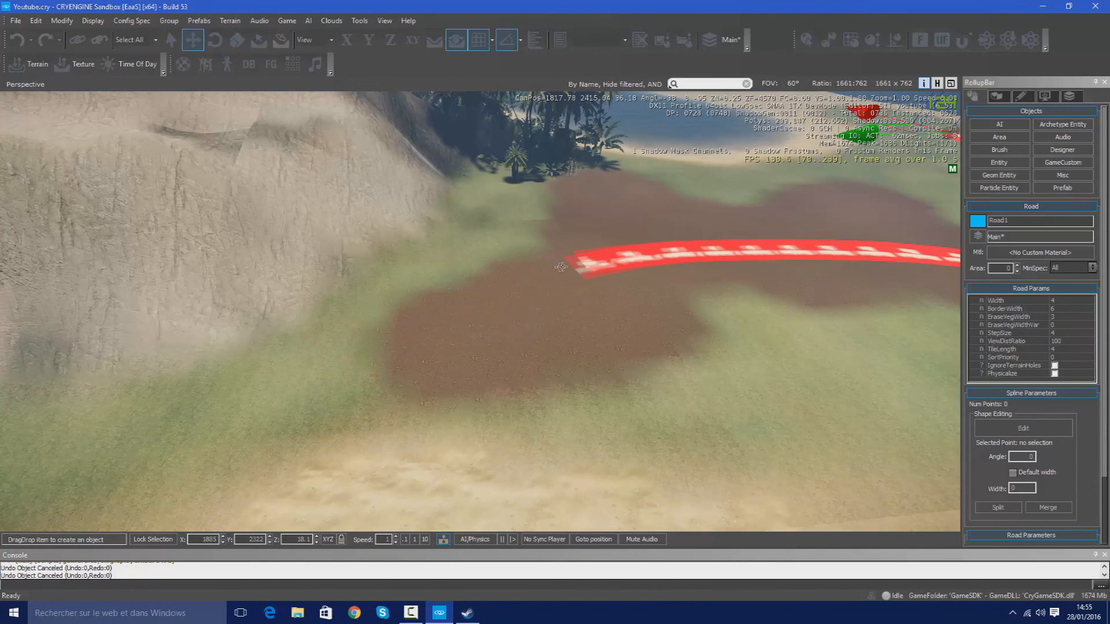
pyautogui.moveTo(570, 280); pyautogui.dragTo(493, 261, button='right')
pyautogui.press('w')
pyautogui.press('d')
pyautogui.press('s')
pyautogui.press('d')
# Step: Open the Material Editor for the road and bring up the texture maps of dirt_road_tracks in the roads materials
pyautogui.click(1040, 254)
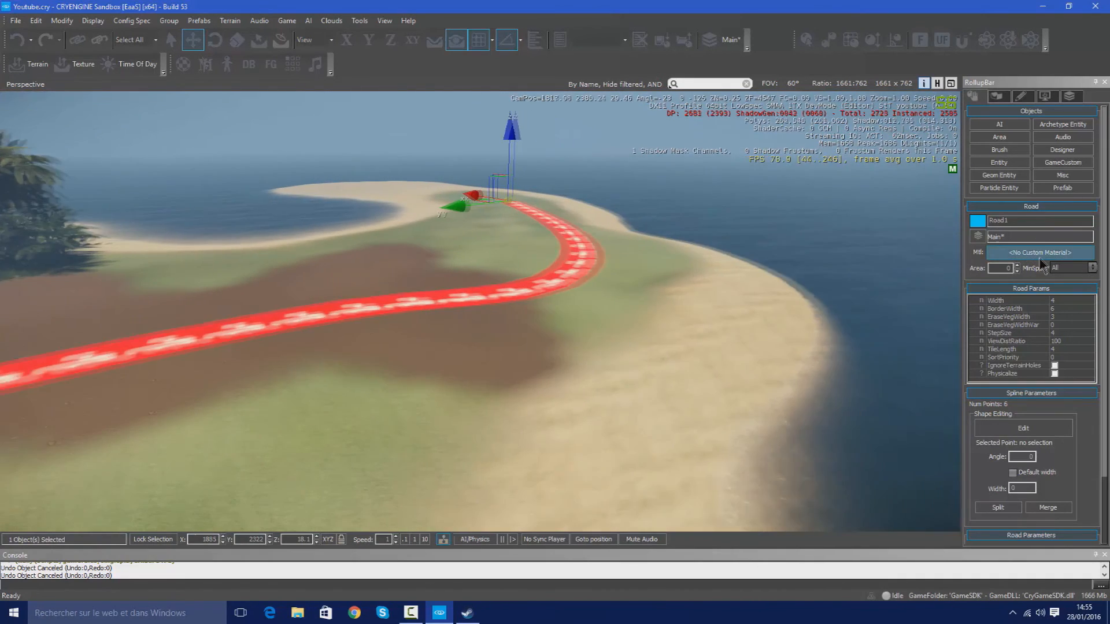
pyautogui.moveTo(693, 185); pyautogui.dragTo(215, 134)
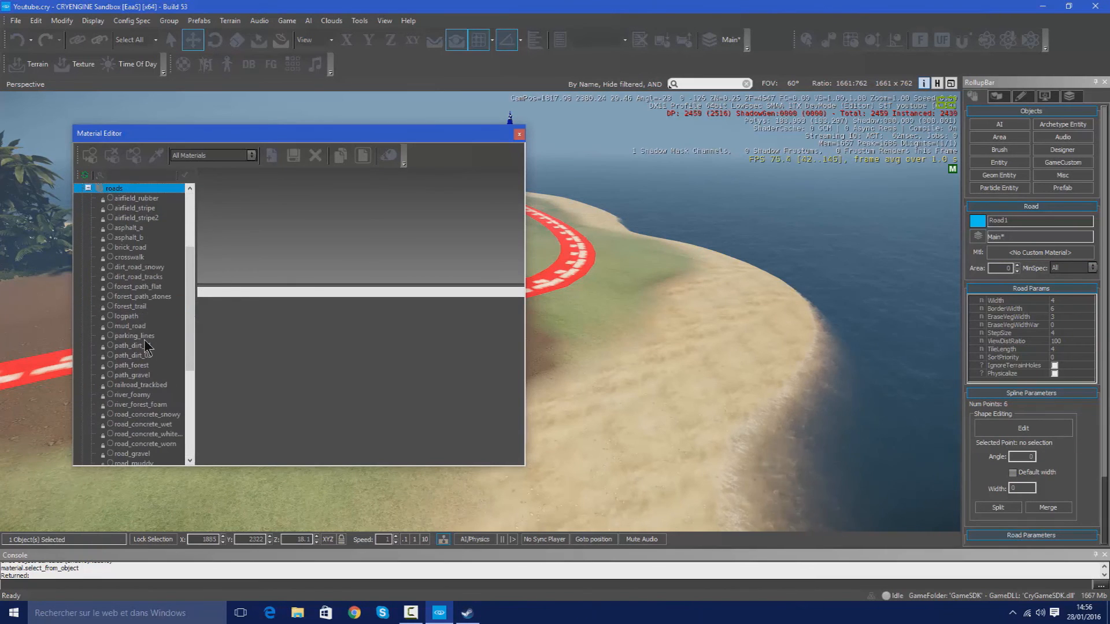
pyautogui.click(138, 317)
pyautogui.scroll(-5, 144, 285)
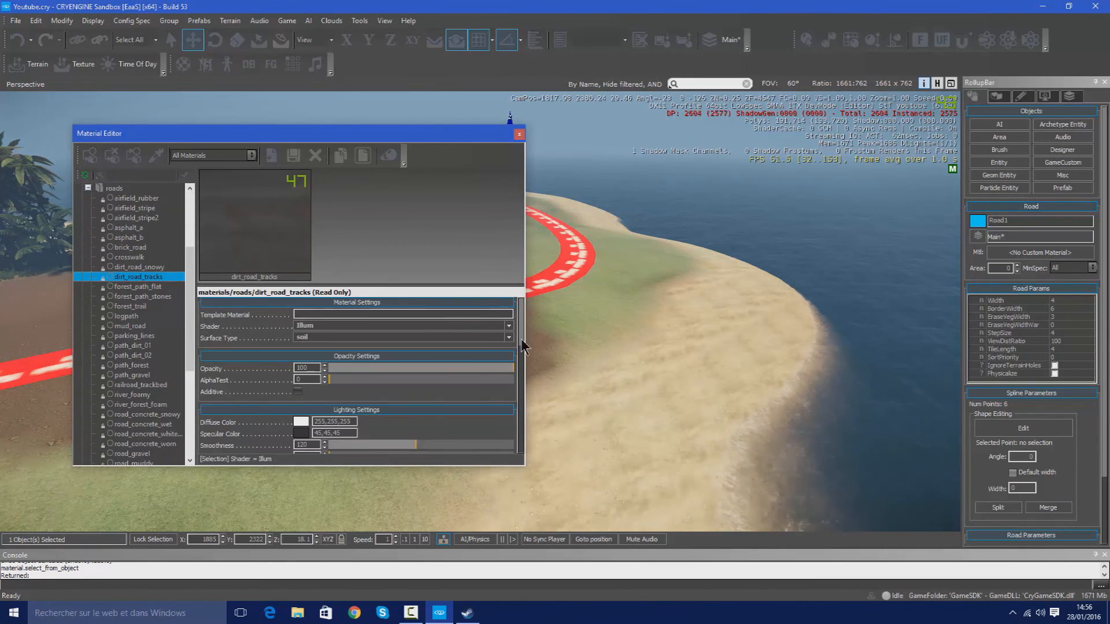
pyautogui.moveTo(520, 343); pyautogui.dragTo(524, 389)
pyautogui.moveTo(221, 355)
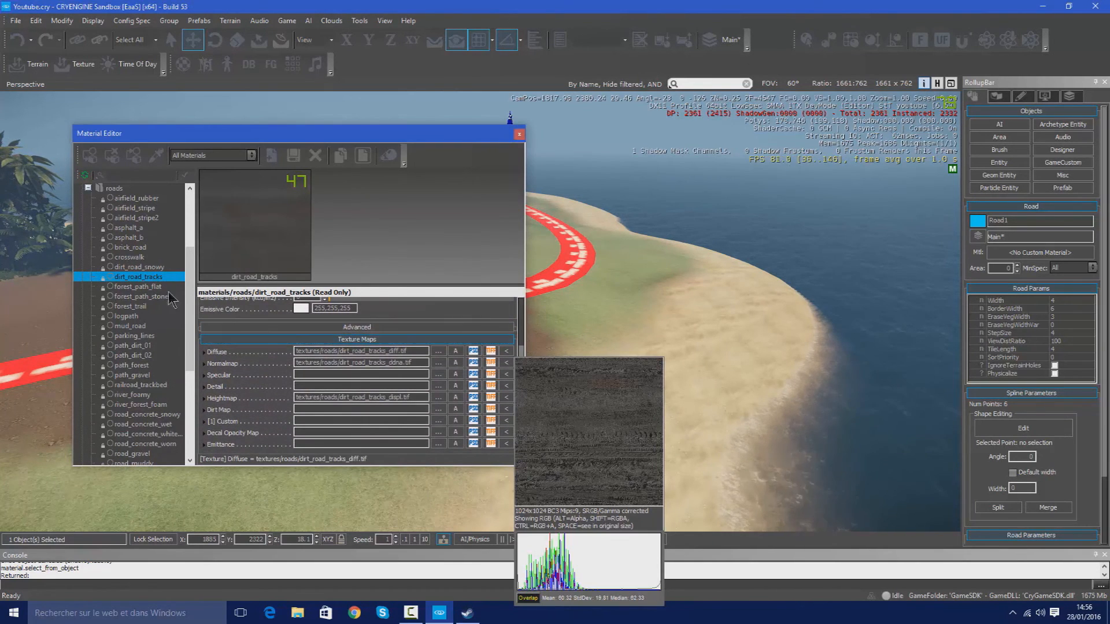
# Step: Examine the diffuse textures of the asphalt, airfield_stripe2, crosswalk, dirt road, forest path, forest_trail and logpath materials
pyautogui.click(140, 238)
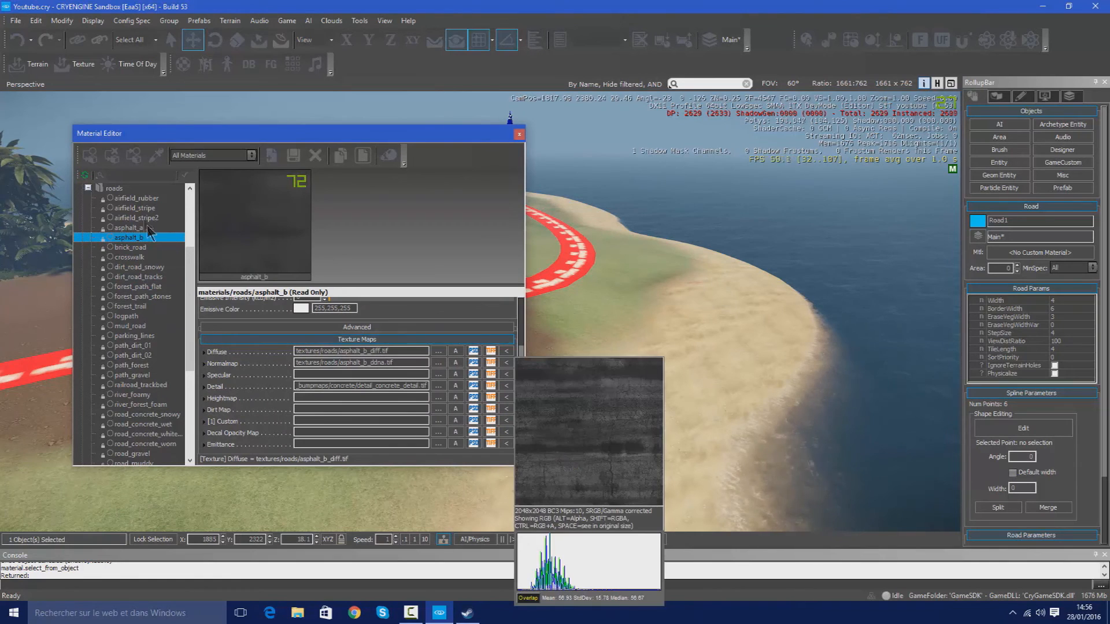
pyautogui.click(139, 228)
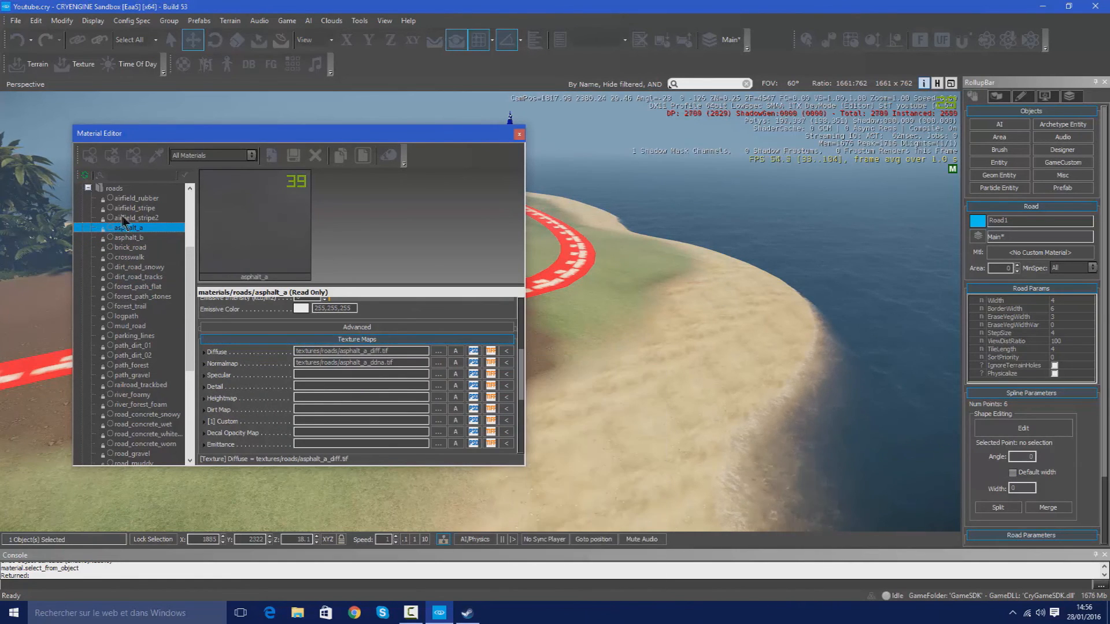
pyautogui.moveTo(221, 356)
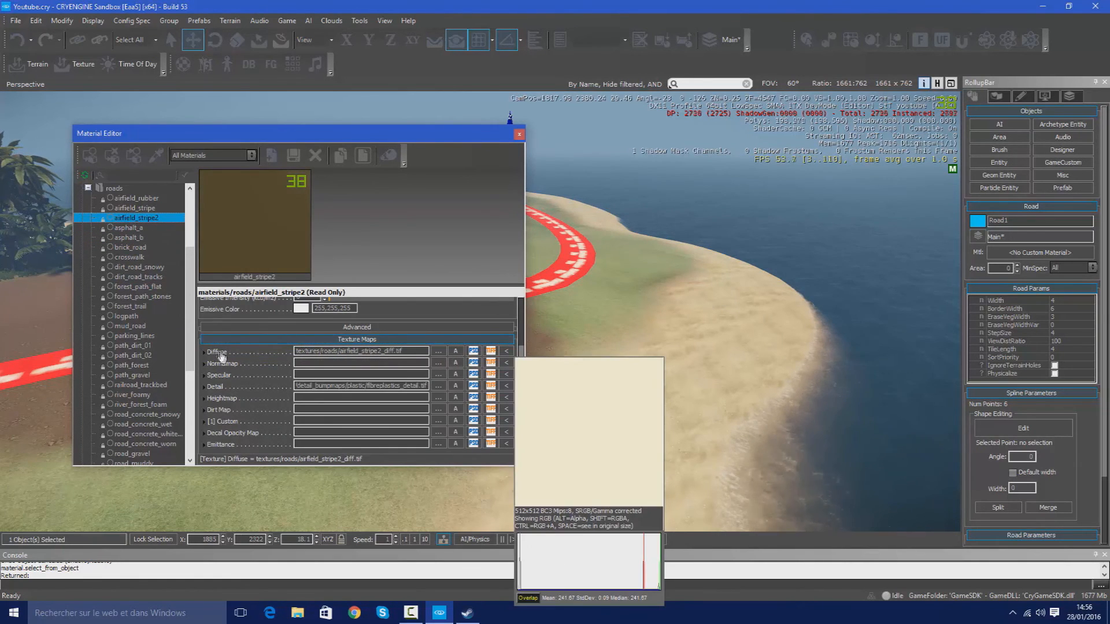
pyautogui.click(137, 256)
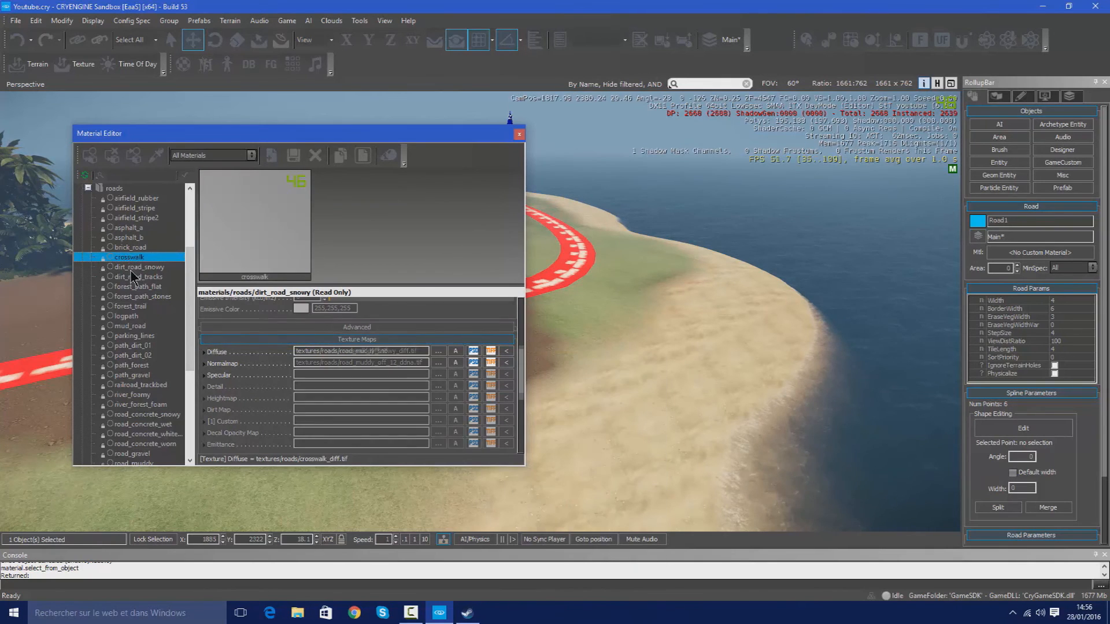
pyautogui.click(132, 268)
pyautogui.moveTo(222, 354)
pyautogui.click(155, 277)
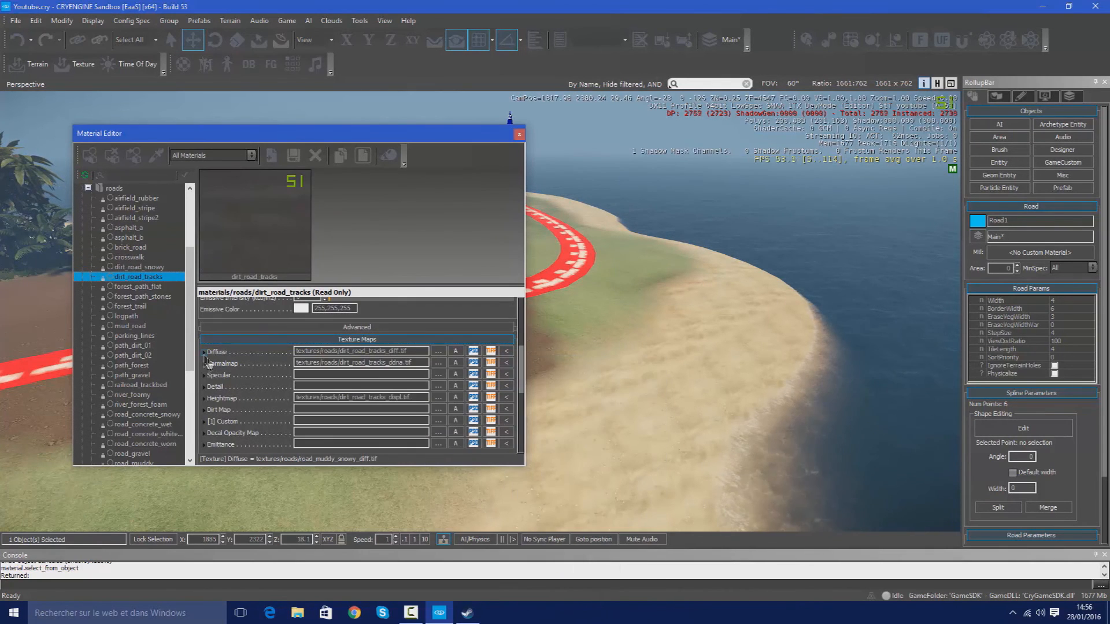
pyautogui.click(147, 287)
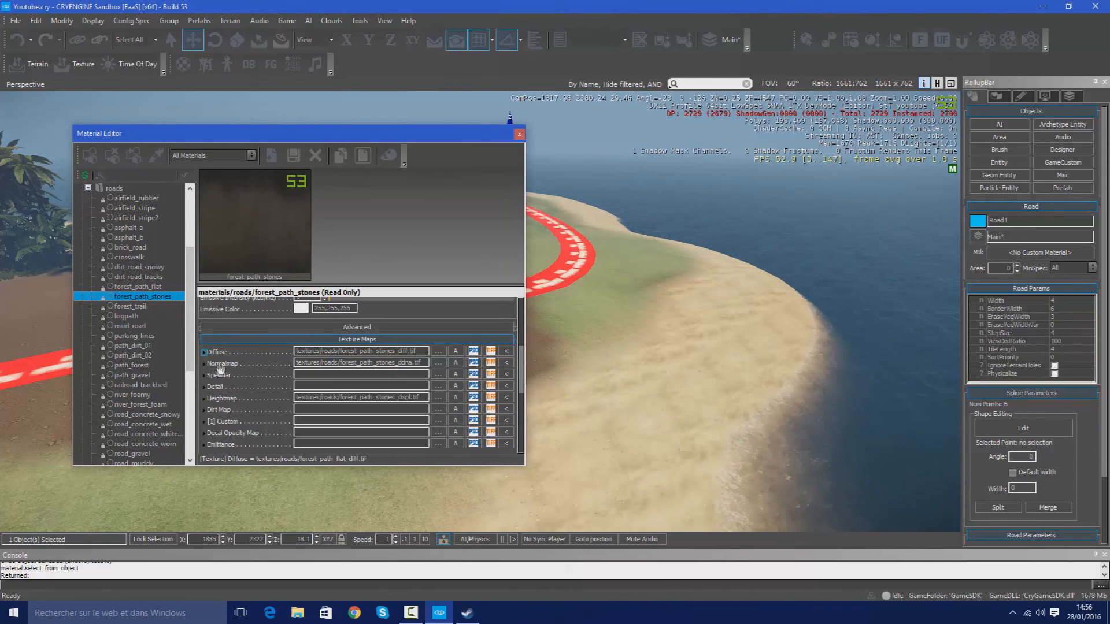
pyautogui.click(147, 307)
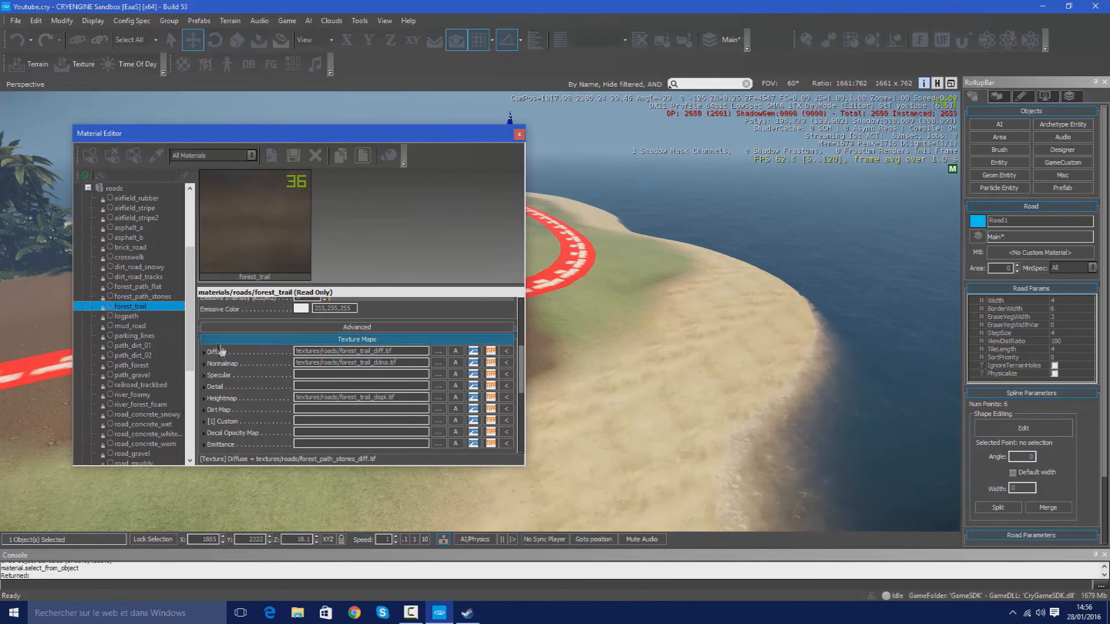
pyautogui.click(139, 317)
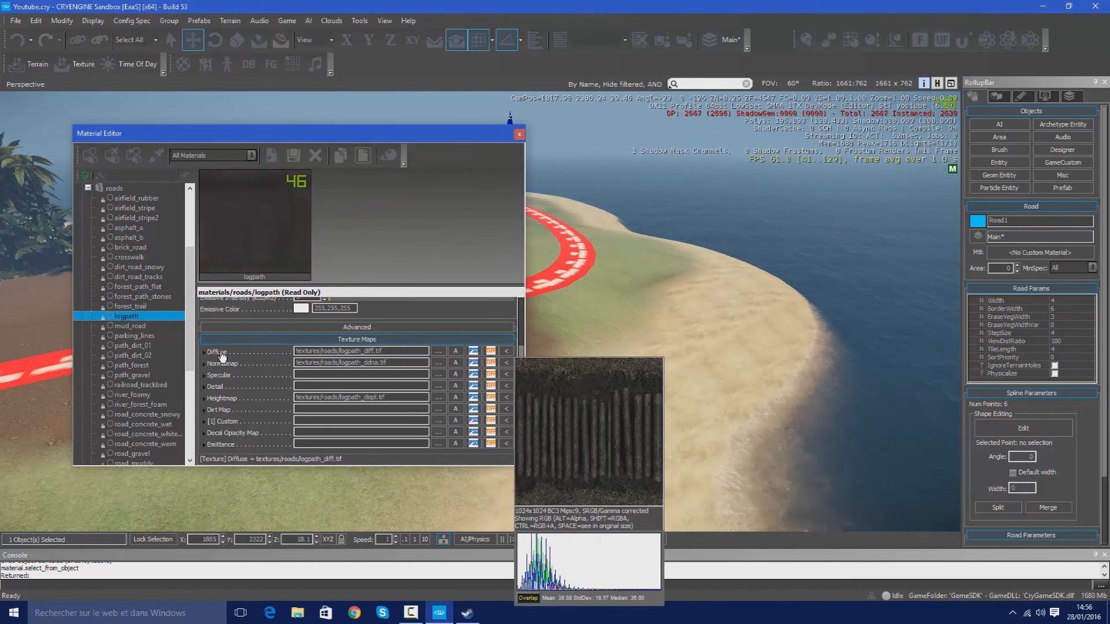
# Step: Examine the diffuse textures of mud_road, parking_lines, path_dirt_01, path_dirt_02, path_forest, path_gravel and river_foamy
pyautogui.click(125, 325)
pyautogui.moveTo(223, 355)
pyautogui.click(132, 335)
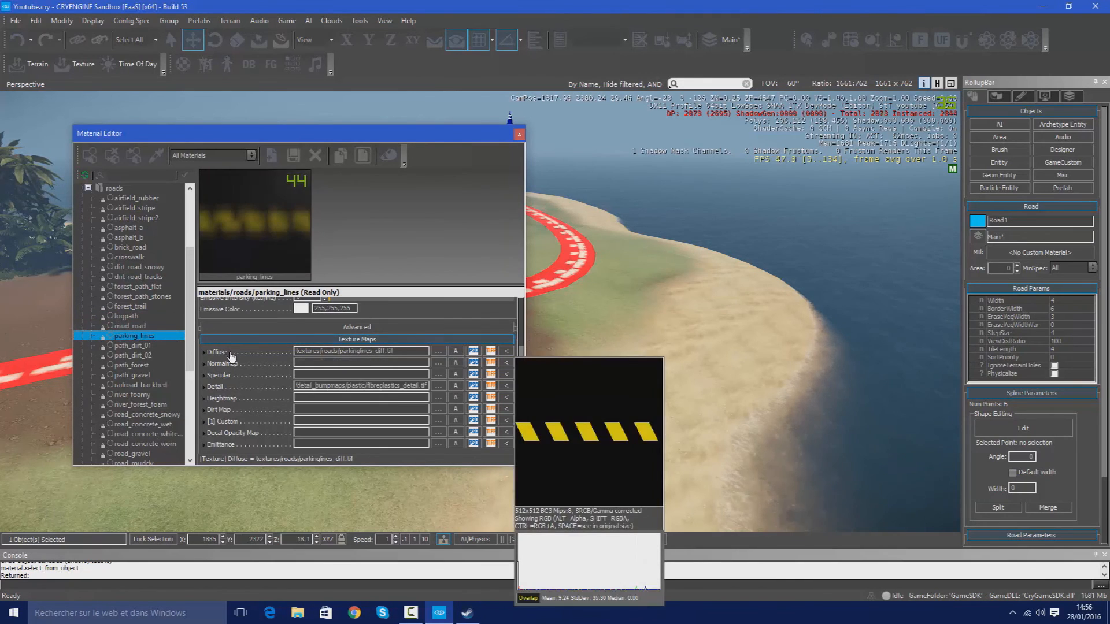
pyautogui.click(132, 346)
pyautogui.moveTo(234, 360)
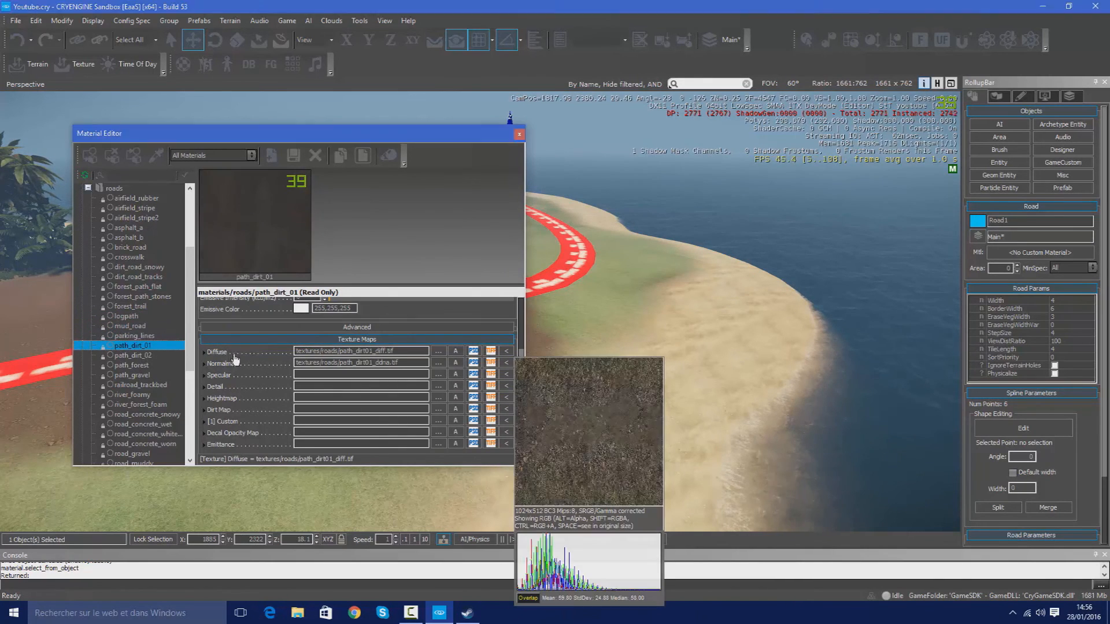
pyautogui.click(158, 355)
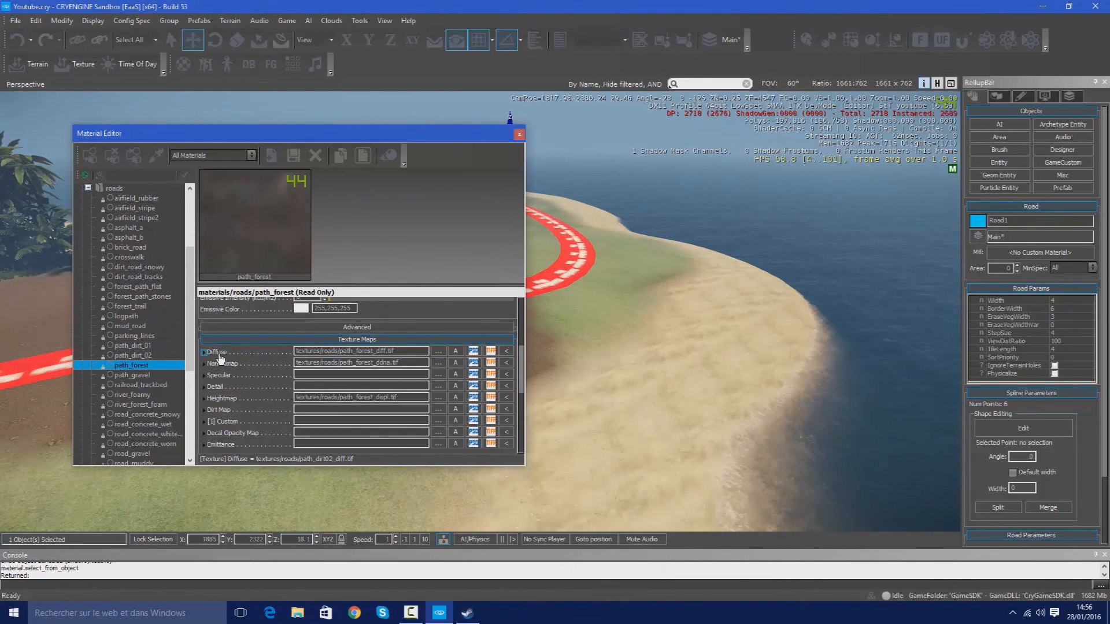
pyautogui.click(158, 375)
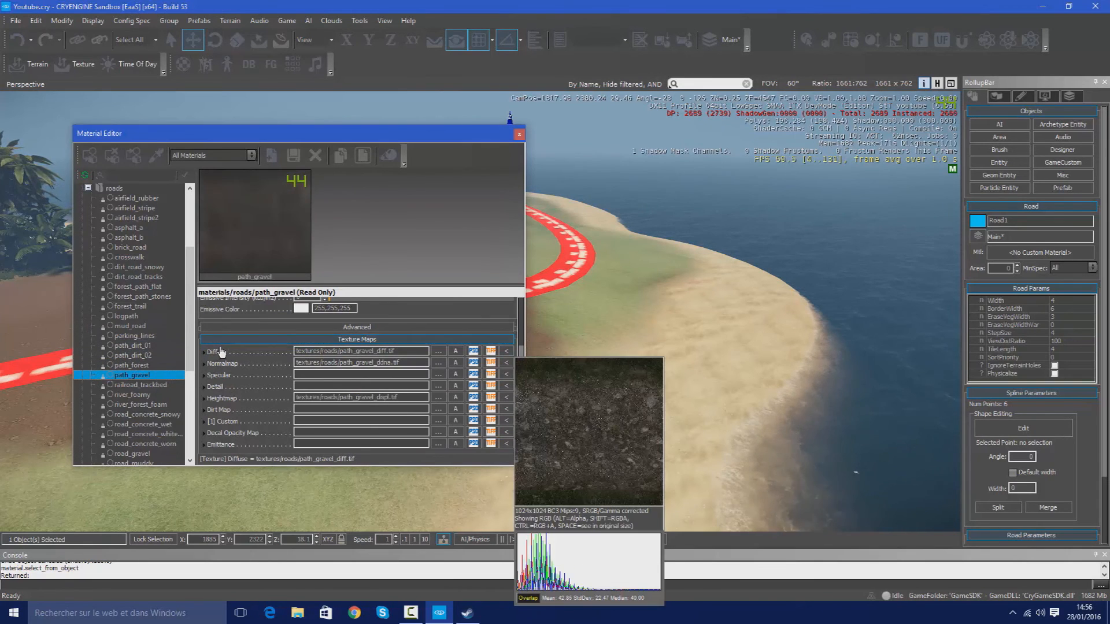
pyautogui.click(147, 394)
pyautogui.moveTo(225, 350)
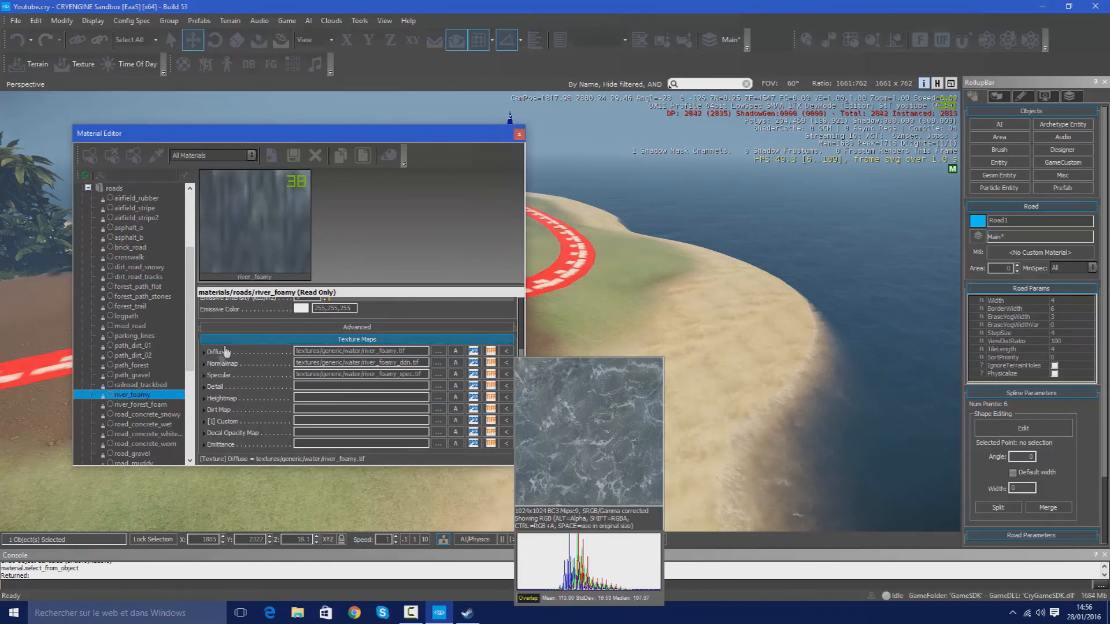
# Step: Examine the road_muddy and road_muddy_wet materials and return to path_dirt_01 for comparison
pyautogui.scroll(-4, 130, 378)
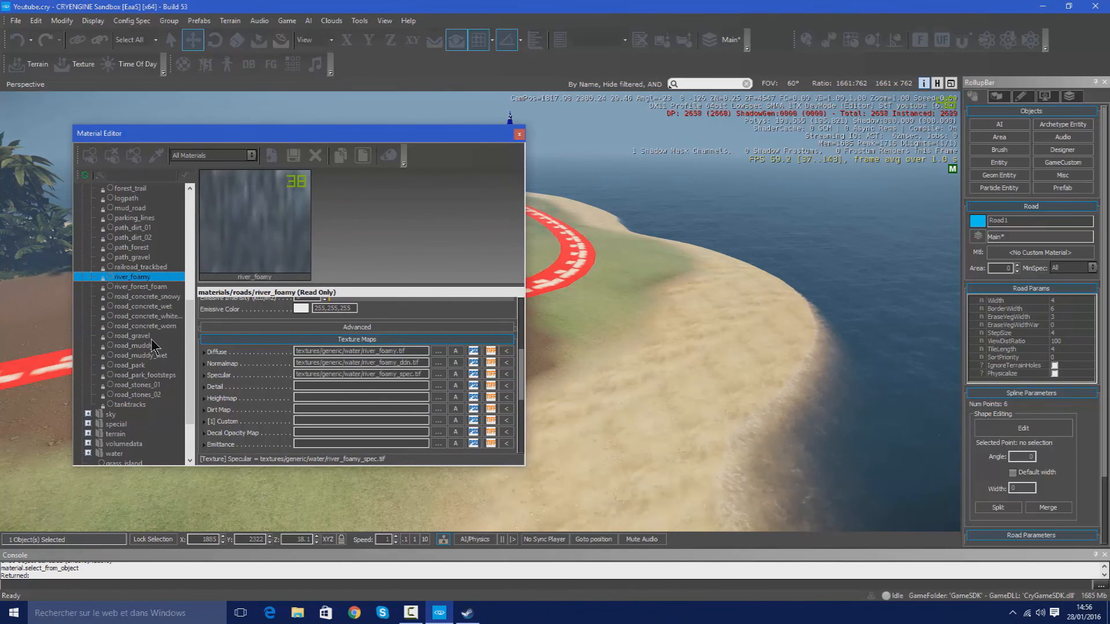
pyautogui.click(148, 346)
pyautogui.moveTo(221, 354)
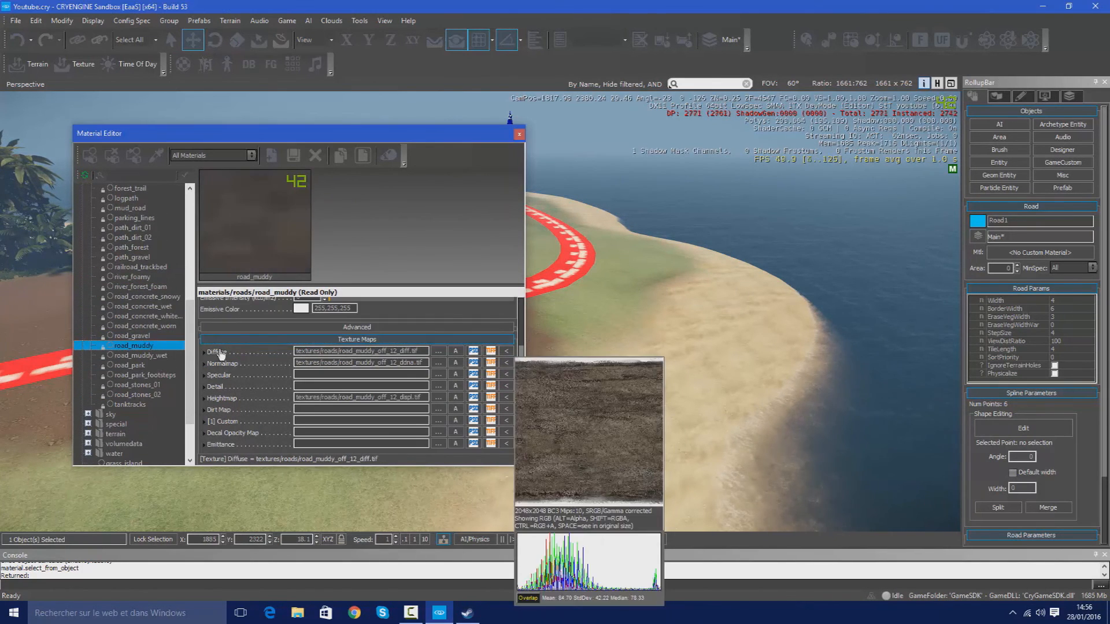
pyautogui.click(153, 356)
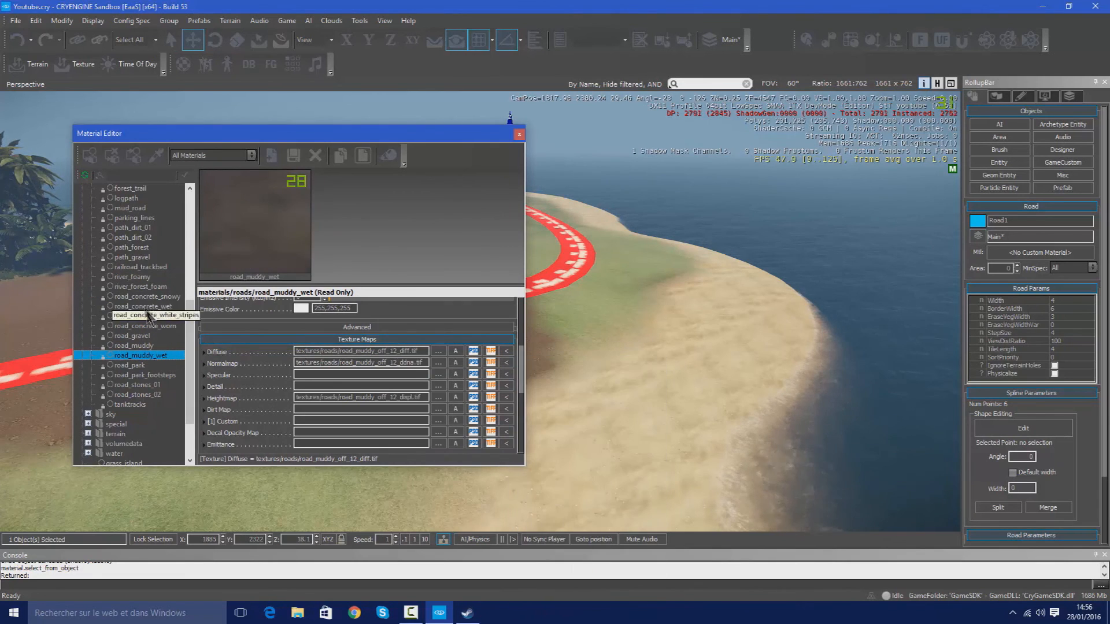
pyautogui.click(139, 279)
pyautogui.click(132, 229)
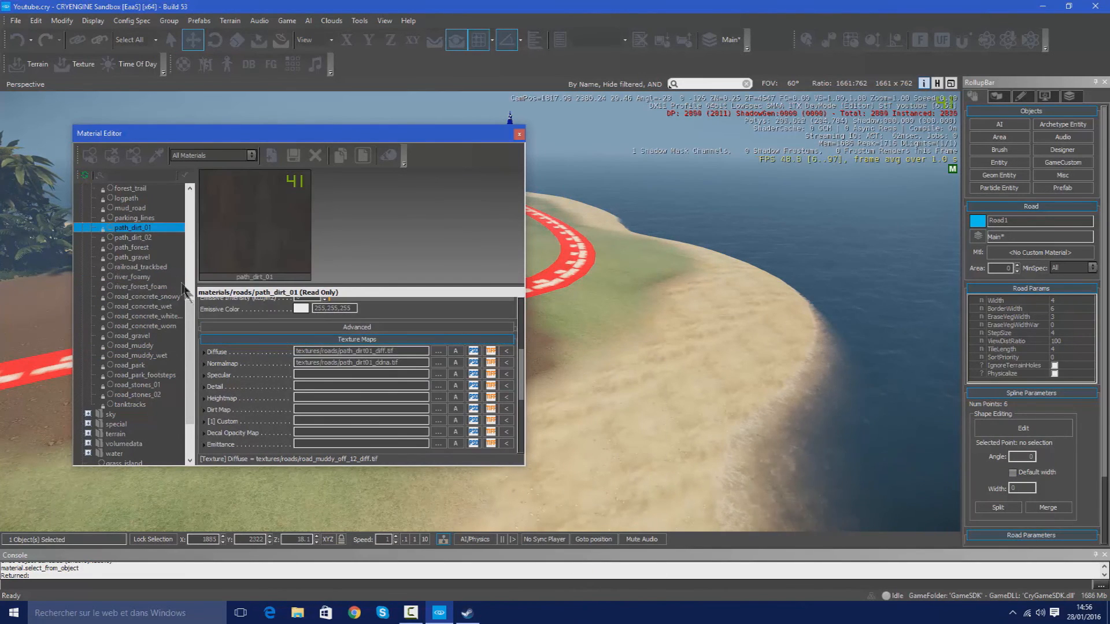
# Step: Assign the path_gravel material to the selected road and inspect its surface up close
pyautogui.click(147, 238)
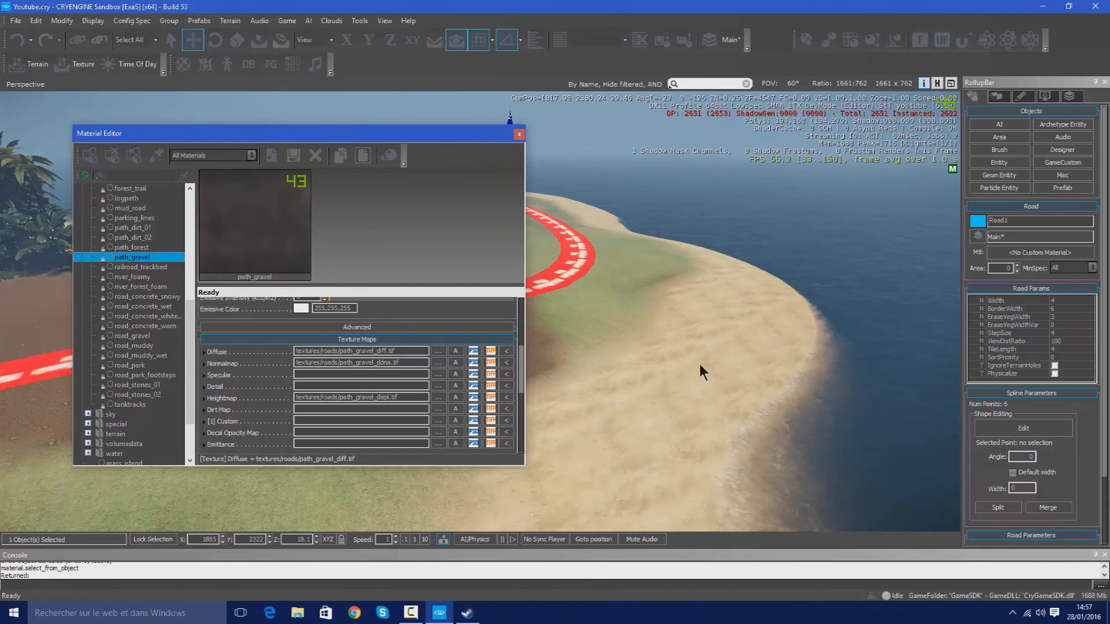
pyautogui.moveTo(698, 364); pyautogui.dragTo(355, 264, button='right')
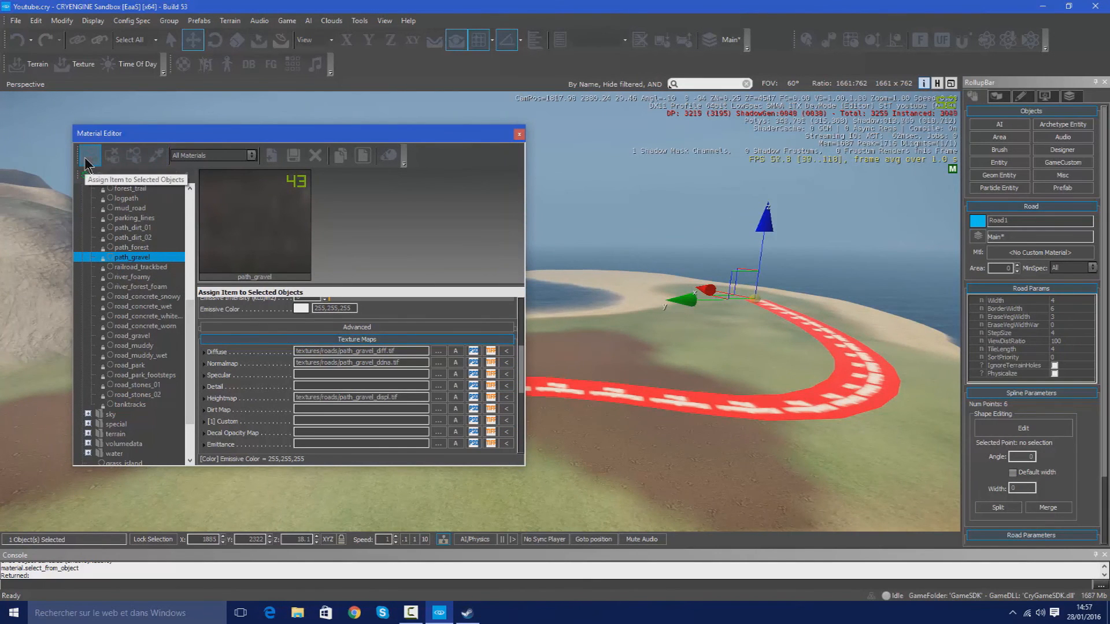
pyautogui.moveTo(584, 307); pyautogui.dragTo(723, 431, button='right')
pyautogui.press('w')
pyautogui.press('s')
pyautogui.moveTo(491, 327); pyautogui.dragTo(527, 200, button='right')
pyautogui.press('w')
pyautogui.press('a')
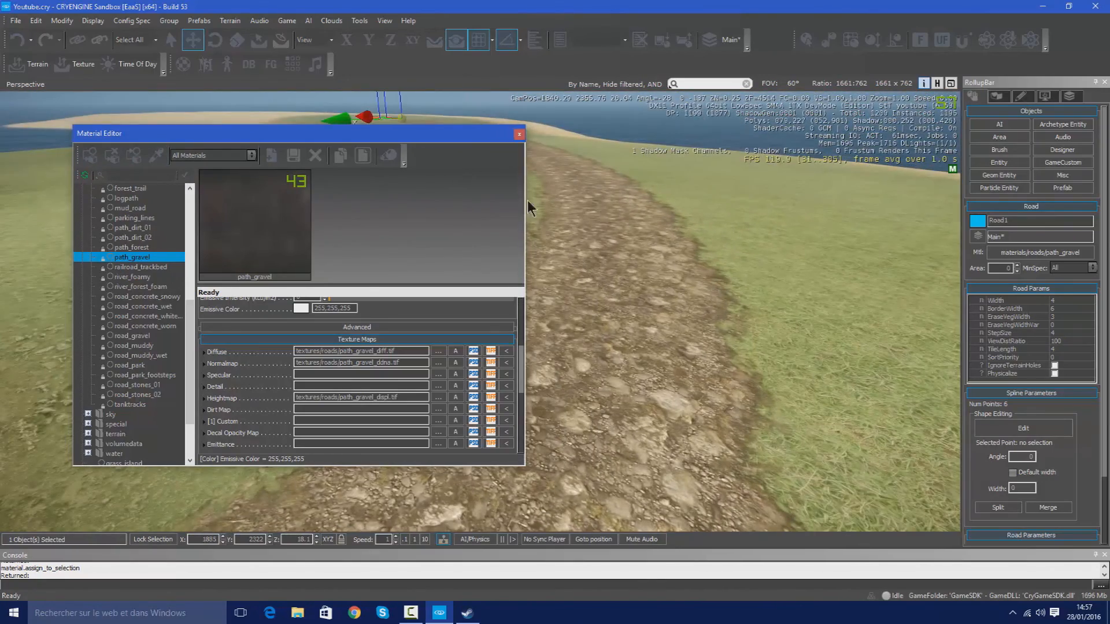
# Step: Close the Material Editor and look over the gravel road and its end from several viewpoints
pyautogui.click(532, 135)
pyautogui.click(519, 134)
pyautogui.press('s')
pyautogui.moveTo(520, 255); pyautogui.dragTo(543, 381, button='right')
pyautogui.scroll(1, 475, 305)
pyautogui.click(491, 304)
pyautogui.press('w')
pyautogui.press('w')
pyautogui.press('s')
pyautogui.press('d')
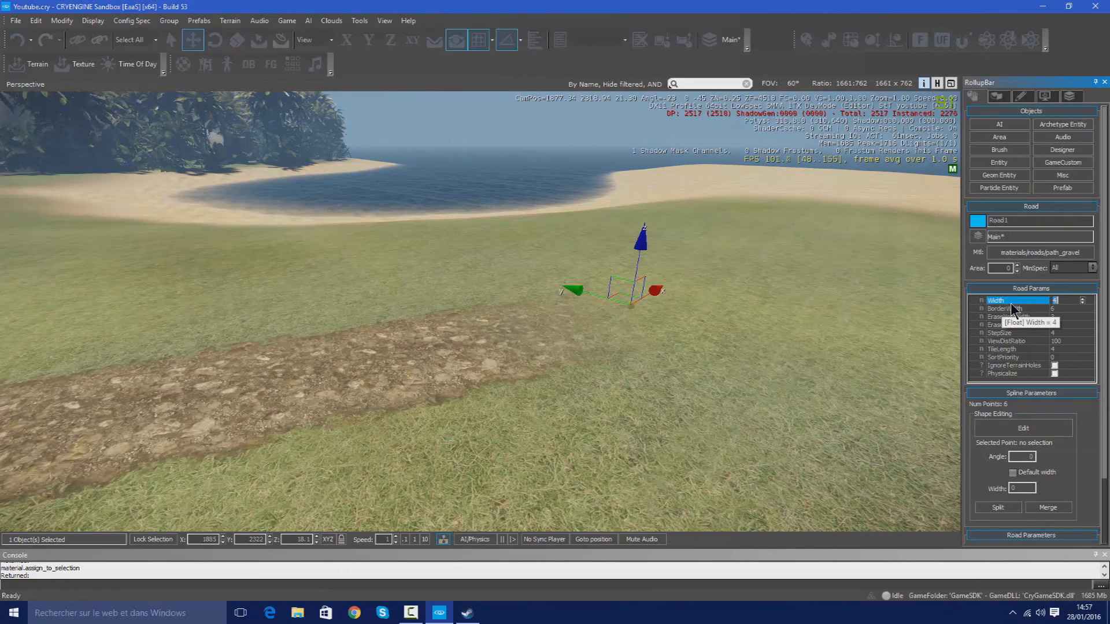
# Step: Set the gravel road's Width parameter to 5, check the road up close and deselect it
pyautogui.moveTo(812, 347); pyautogui.dragTo(548, 335, button='right')
pyautogui.click(1062, 298)
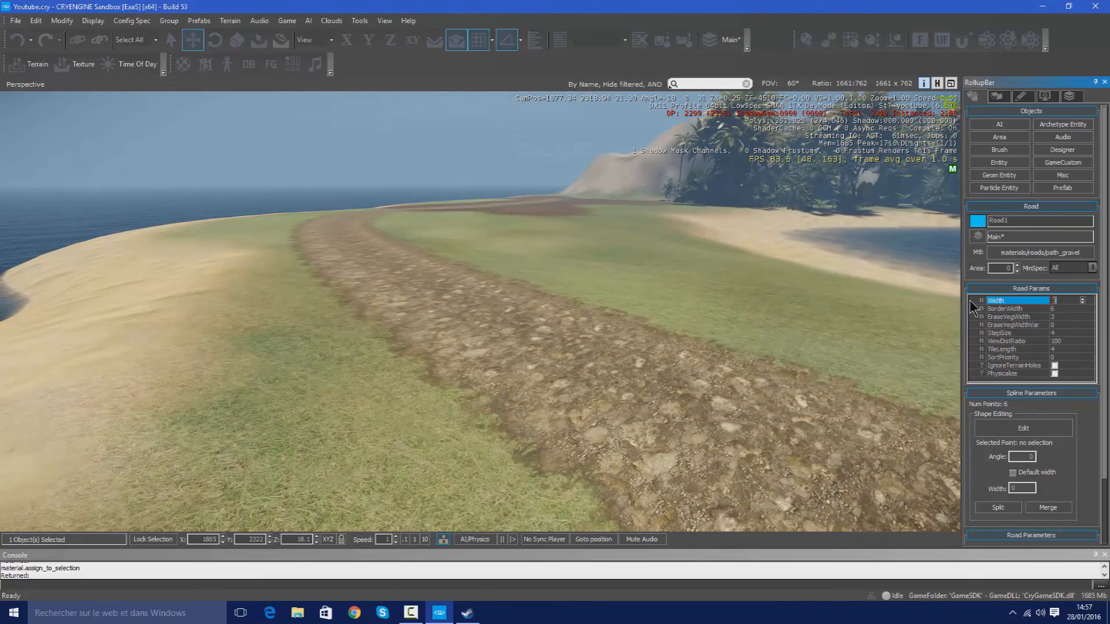
pyautogui.write('5')
pyautogui.press('Return')
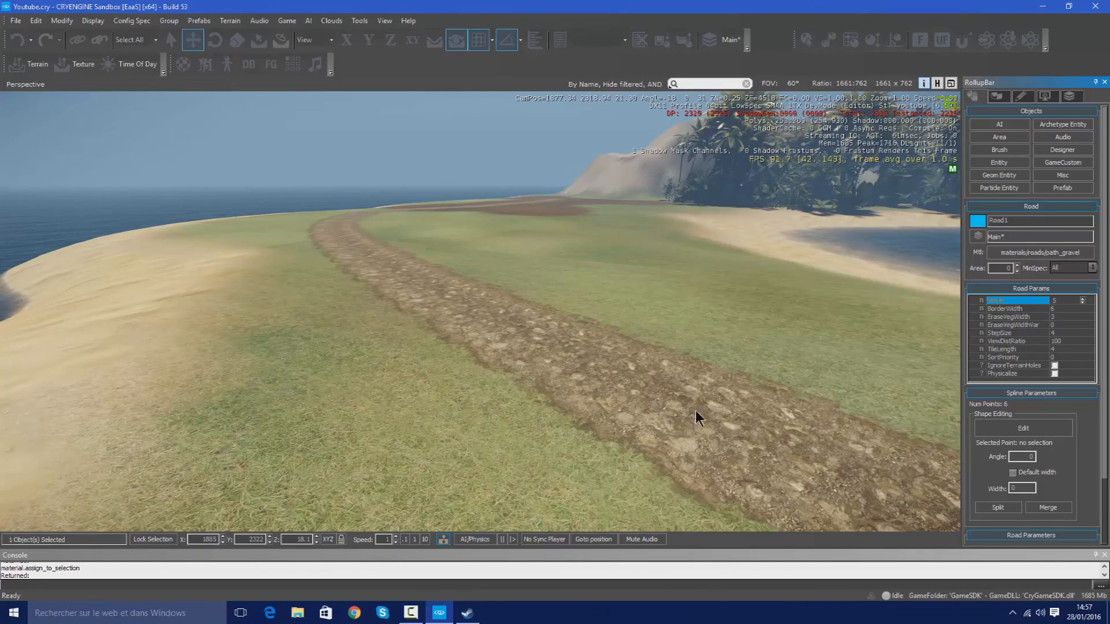
pyautogui.moveTo(696, 411); pyautogui.dragTo(689, 410, button='right')
pyautogui.press('d')
pyautogui.click(561, 388)
pyautogui.moveTo(561, 388); pyautogui.dragTo(598, 403, button='right')
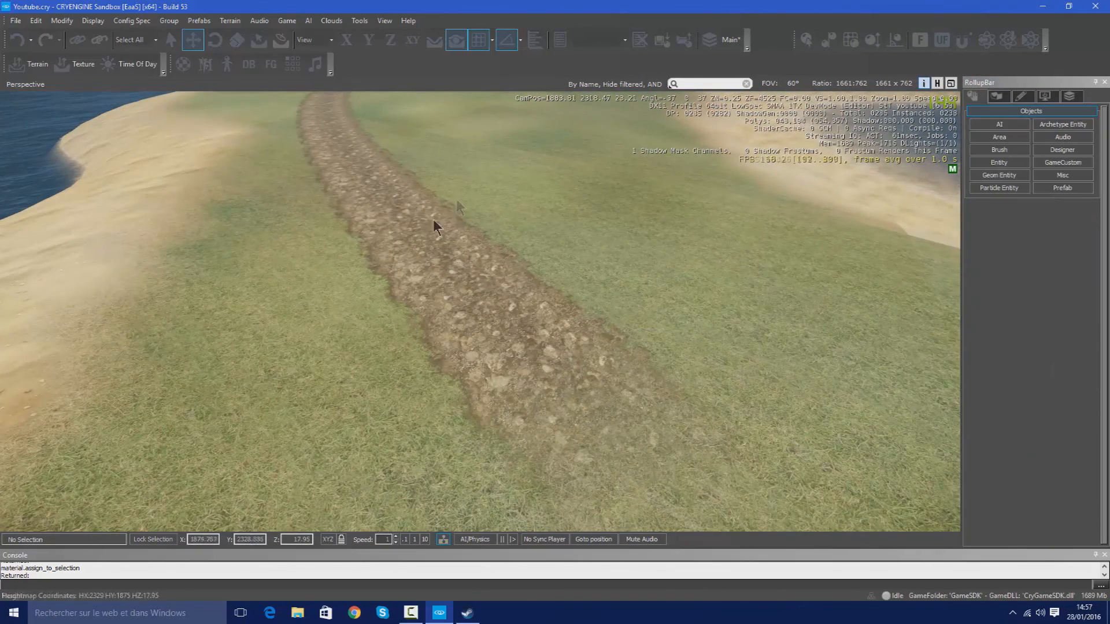
# Step: Reselect the gravel road and change its BorderWidth parameter
pyautogui.click(396, 209)
pyautogui.moveTo(576, 287); pyautogui.dragTo(688, 289, button='right')
pyautogui.press('a')
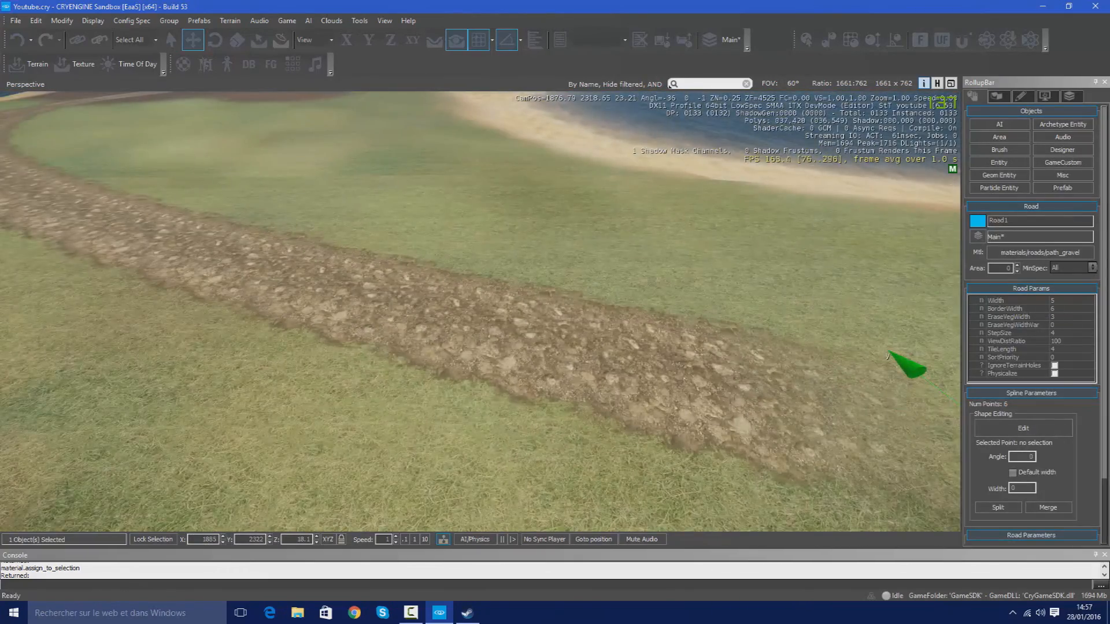
pyautogui.moveTo(728, 392); pyautogui.dragTo(694, 393, button='right')
pyautogui.click(1065, 311)
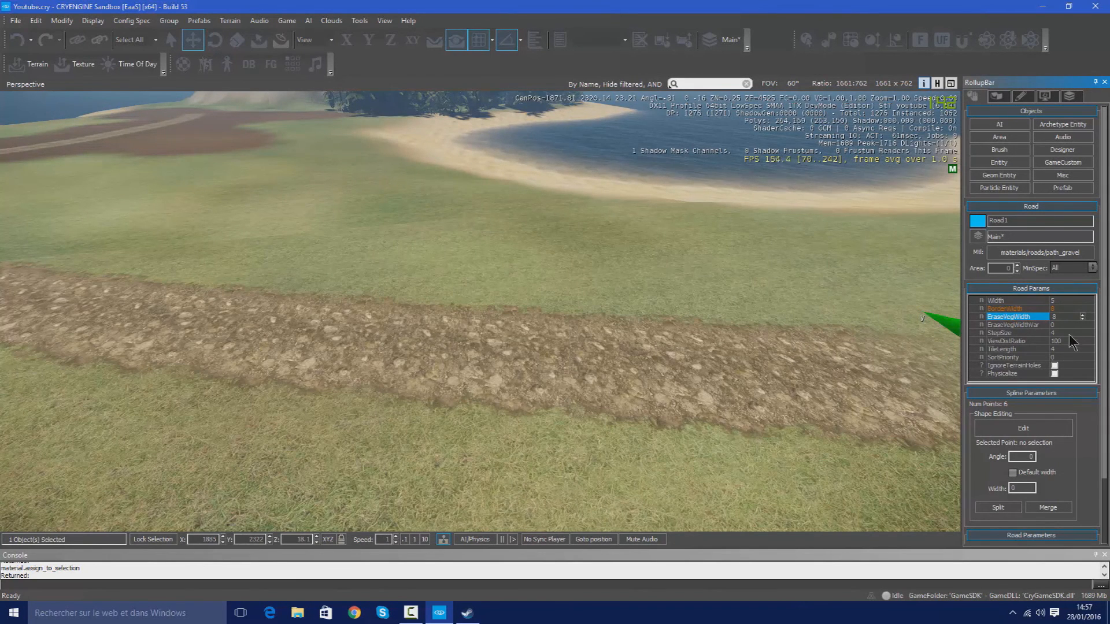
pyautogui.moveTo(878, 360); pyautogui.dragTo(798, 358, button='right')
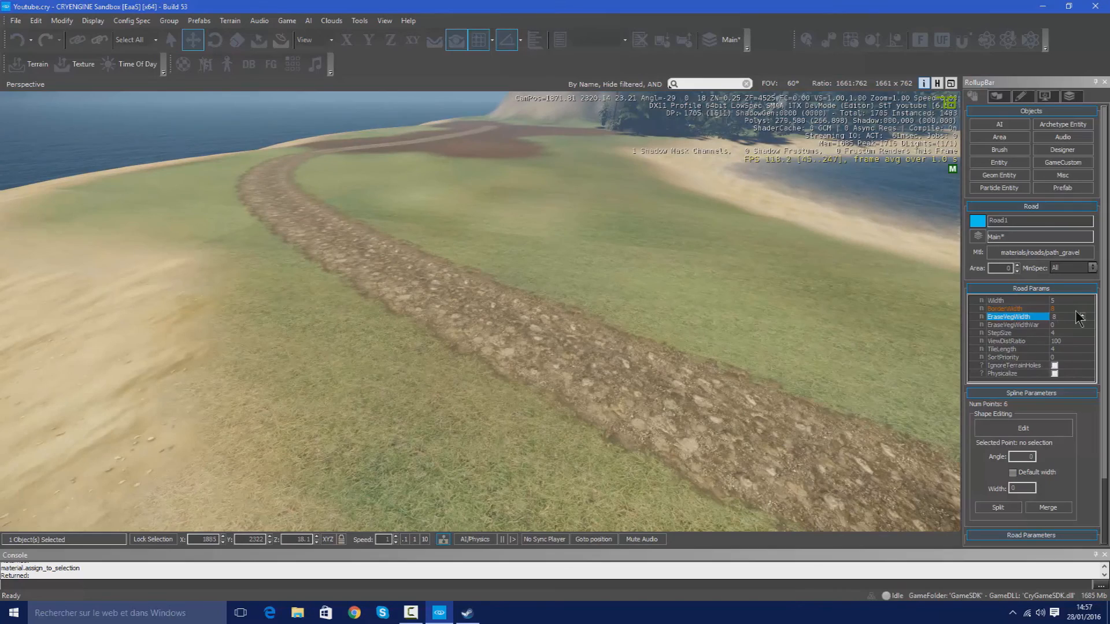
# Step: Deselect the road, open the terrain Vegetation tool and select the tall_grass object in the herbes group
pyautogui.click(599, 354)
pyautogui.press('w')
pyautogui.moveTo(599, 355); pyautogui.dragTo(956, 191, button='right')
pyautogui.press('s')
pyautogui.press('w')
pyautogui.press('a')
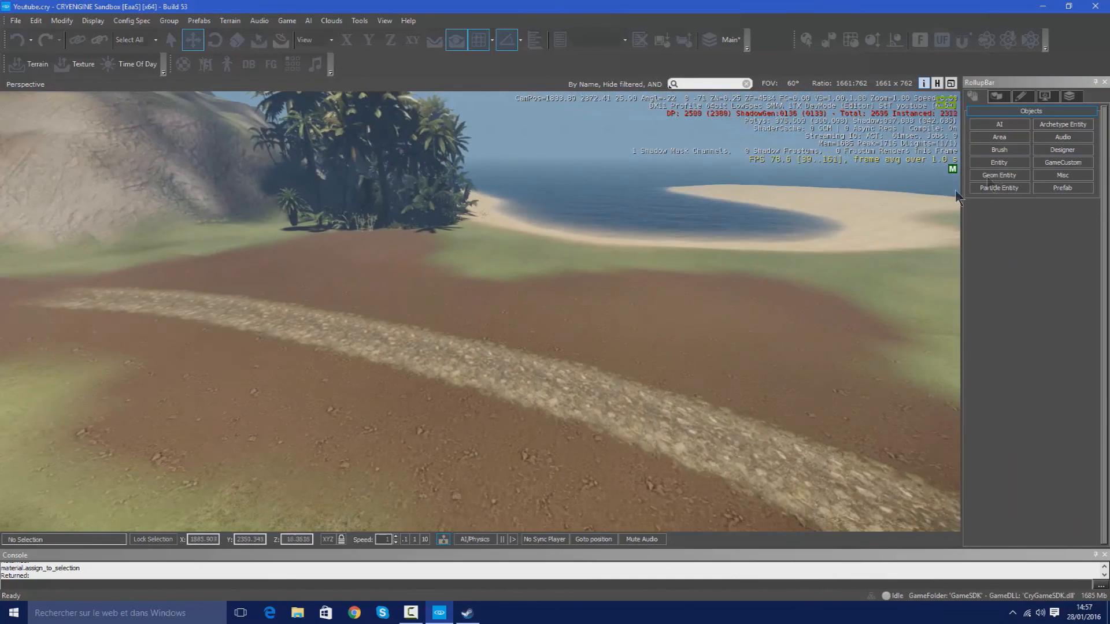
pyautogui.click(1002, 163)
pyautogui.click(996, 97)
pyautogui.click(1003, 140)
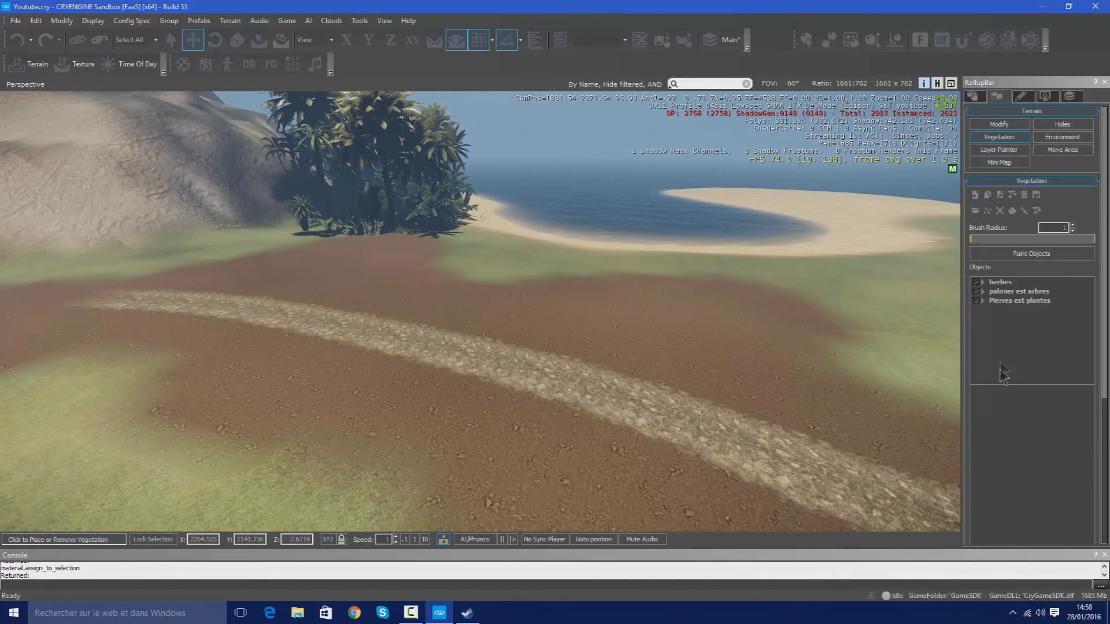
pyautogui.click(1017, 301)
pyautogui.click(1010, 301)
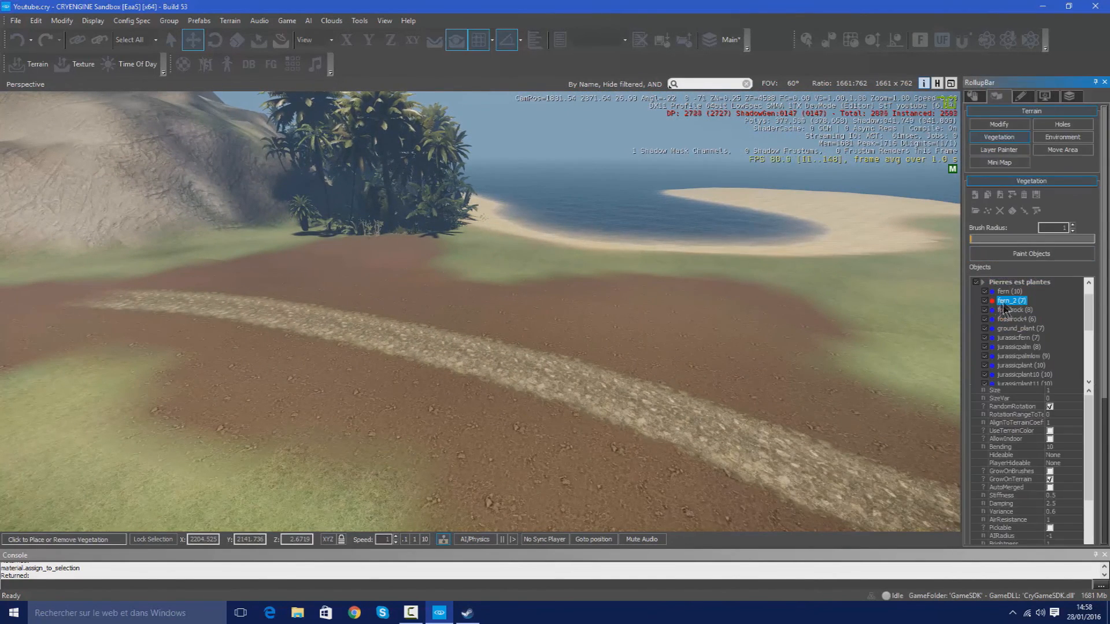
pyautogui.scroll(1, 995, 295)
pyautogui.doubleClick(1000, 285)
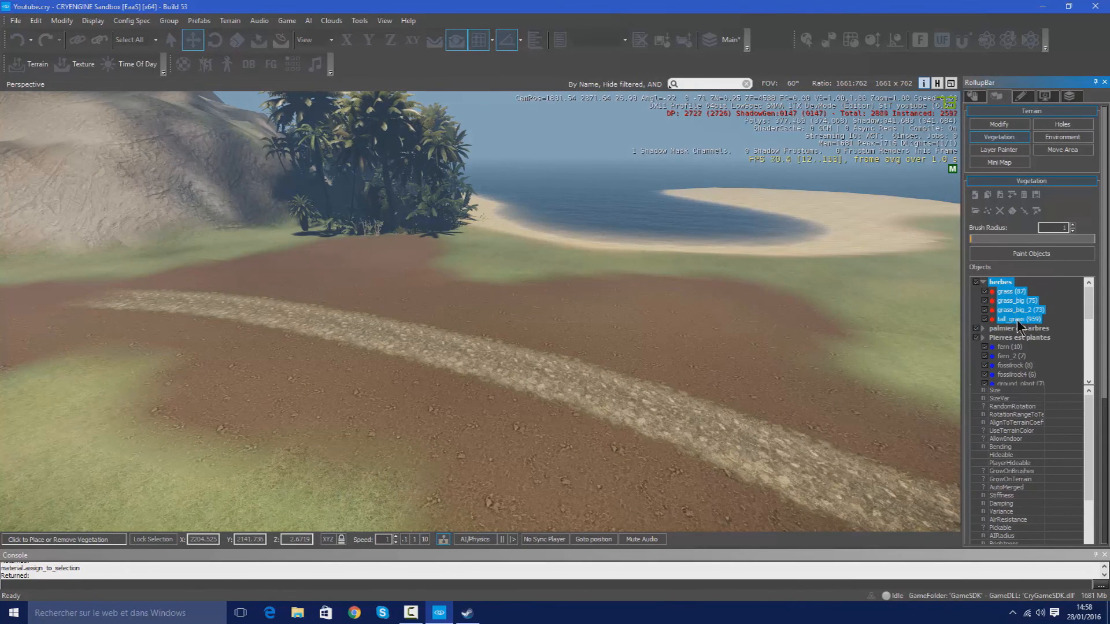
pyautogui.click(1017, 320)
# Step: Paint tall_grass over the green ground between the rock cliff and the palm trees
pyautogui.click(1019, 255)
pyautogui.press('w')
pyautogui.moveTo(701, 389)
pyautogui.mouseDown(button='right')
pyautogui.moveTo(713, 368)
pyautogui.moveTo(729, 393)
pyautogui.mouseUp(button='right')
pyautogui.press('s')
pyautogui.moveTo(562, 279)
pyautogui.mouseDown()
pyautogui.moveTo(439, 445)
pyautogui.moveTo(349, 328)
pyautogui.moveTo(164, 372)
pyautogui.moveTo(552, 388)
pyautogui.moveTo(774, 352)
pyautogui.moveTo(587, 341)
pyautogui.mouseUp()
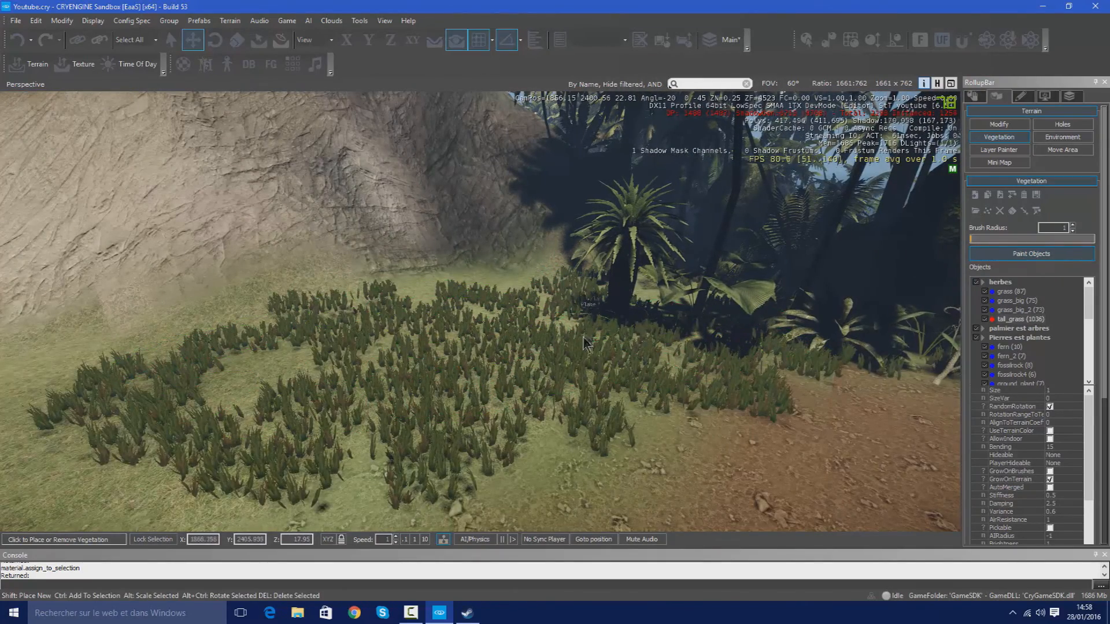
pyautogui.scroll(-3, 355, 348)
pyautogui.moveTo(470, 347)
pyautogui.mouseDown()
pyautogui.moveTo(404, 361)
pyautogui.moveTo(661, 353)
pyautogui.mouseUp()
pyautogui.moveTo(470, 333)
pyautogui.mouseDown()
pyautogui.moveTo(480, 295)
pyautogui.moveTo(338, 347)
pyautogui.moveTo(258, 315)
pyautogui.moveTo(305, 283)
pyautogui.mouseUp()
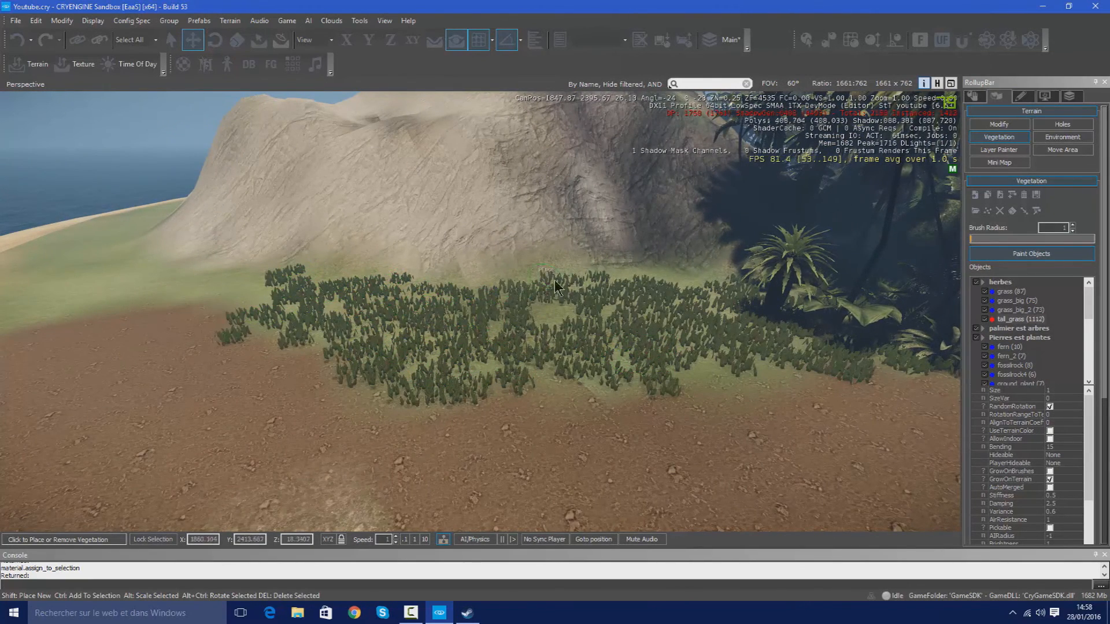
# Step: Paint tall_grass with a brush radius of about 6 over the green ground between the brown soil, the beach and the gravel road
pyautogui.press('d')
pyautogui.moveTo(699, 291)
pyautogui.mouseDown(button='right')
pyautogui.moveTo(781, 291)
pyautogui.moveTo(841, 268)
pyautogui.mouseUp(button='right')
pyautogui.moveTo(330, 353)
pyautogui.mouseDown()
pyautogui.moveTo(347, 313)
pyautogui.moveTo(286, 268)
pyautogui.mouseUp()
pyautogui.moveTo(485, 316)
pyautogui.mouseDown()
pyautogui.moveTo(584, 303)
pyautogui.moveTo(637, 313)
pyautogui.moveTo(711, 356)
pyautogui.mouseUp()
pyautogui.press('d')
pyautogui.moveTo(711, 357); pyautogui.dragTo(758, 404, button='right')
pyautogui.press('s')
pyautogui.moveTo(639, 309)
pyautogui.mouseDown()
pyautogui.moveTo(629, 308)
pyautogui.moveTo(604, 362)
pyautogui.moveTo(681, 300)
pyautogui.moveTo(649, 193)
pyautogui.moveTo(563, 220)
pyautogui.mouseUp()
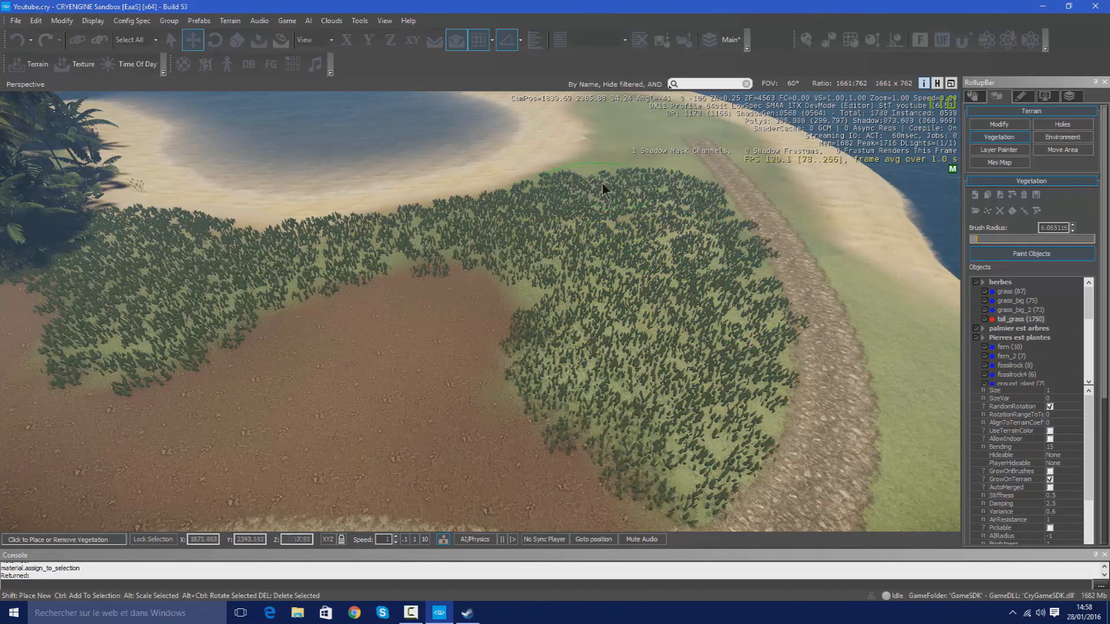
# Step: Examine the painted tall grass along the gravel road from several viewpoints
pyautogui.press('d')
pyautogui.moveTo(649, 245); pyautogui.dragTo(634, 278, button='right')
pyautogui.moveTo(588, 311); pyautogui.dragTo(717, 404, button='right')
pyautogui.press('w')
pyautogui.press('w')
pyautogui.press('w')
pyautogui.click(536, 397)
pyautogui.press('s')
pyautogui.press('w')
pyautogui.press('d')
pyautogui.press('s')
pyautogui.moveTo(519, 348); pyautogui.dragTo(555, 300, button='right')
pyautogui.press('w')
# Step: Collapse the expanded vegetation groups and look over the grass field beside the gravel road and lagoon
pyautogui.doubleClick(1003, 284)
pyautogui.click(1020, 294)
pyautogui.doubleClick(1018, 301)
pyautogui.click(800, 317)
pyautogui.moveTo(684, 353); pyautogui.dragTo(370, 399, button='right')
pyautogui.click(522, 424)
pyautogui.press('w')
pyautogui.moveTo(463, 427); pyautogui.dragTo(473, 180, button='right')
pyautogui.press('s')
pyautogui.press('w')
pyautogui.press('d')
pyautogui.moveTo(532, 352); pyautogui.dragTo(454, 372, button='right')
pyautogui.click(973, 97)
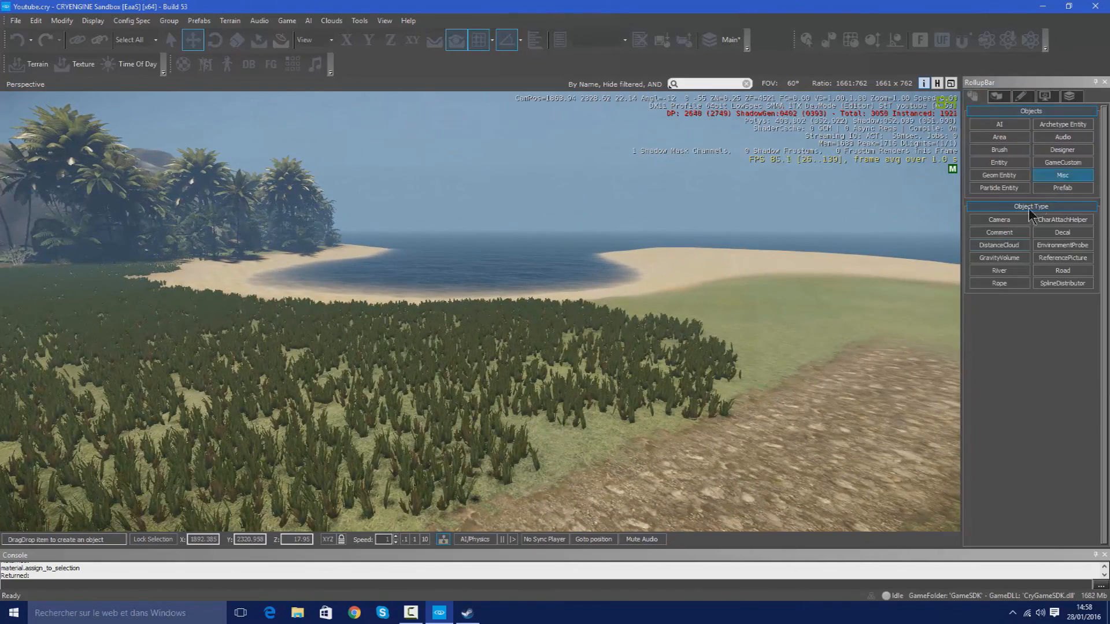
pyautogui.click(1006, 272)
pyautogui.press('w')
pyautogui.press('d')
pyautogui.moveTo(669, 322); pyautogui.dragTo(458, 348, button='right')
pyautogui.press('d')
pyautogui.moveTo(542, 334); pyautogui.dragTo(404, 272, button='right')
pyautogui.press('a')
pyautogui.press('d')
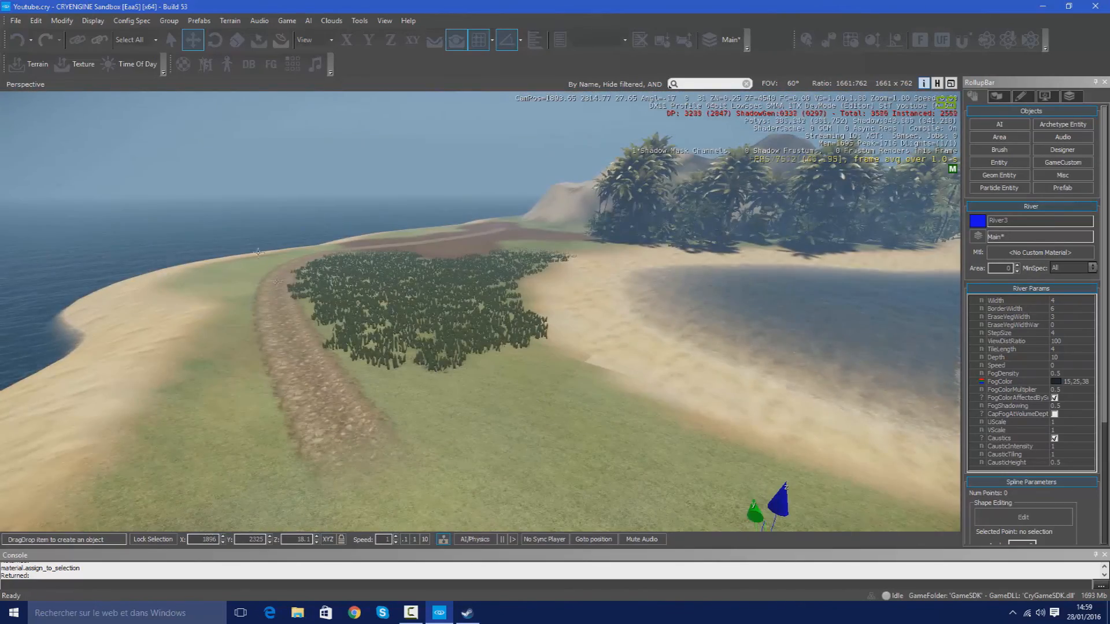
pyautogui.moveTo(258, 252); pyautogui.dragTo(470, 396, button='right')
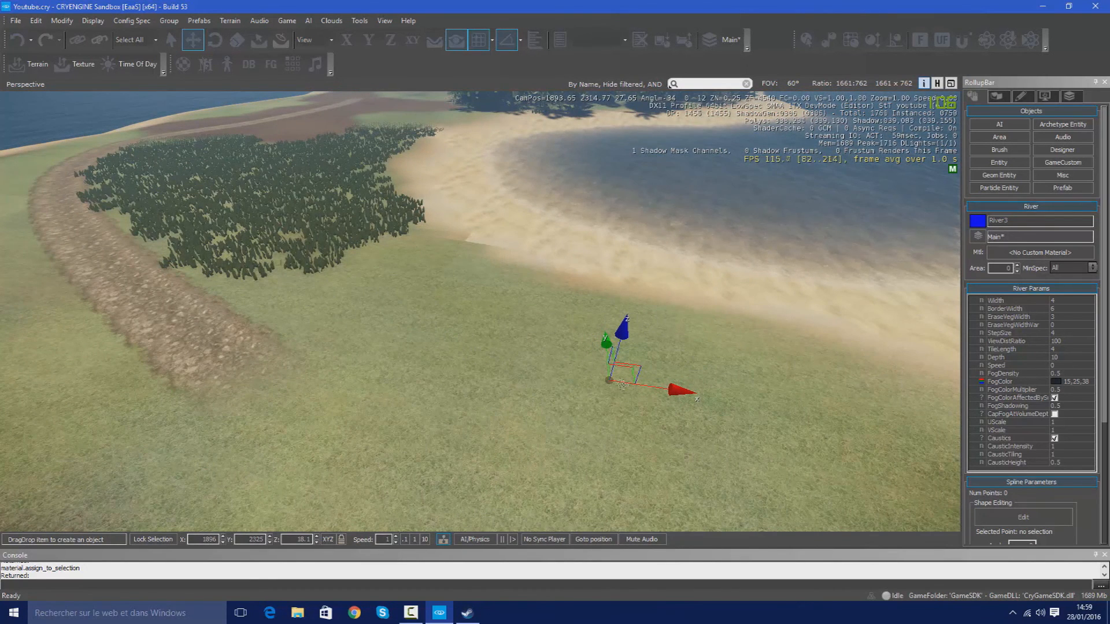
pyautogui.press('Escape')
pyautogui.click(643, 336)
# Step: Turn the view to the sky, open the terrain Environment settings and open the SkyBox material in the Material Editor
pyautogui.press('w')
pyautogui.moveTo(639, 317); pyautogui.dragTo(485, 190, button='right')
pyautogui.press('w')
pyautogui.press('s')
pyautogui.press('w')
pyautogui.press('w')
pyautogui.moveTo(428, 231); pyautogui.dragTo(720, 366, button='right')
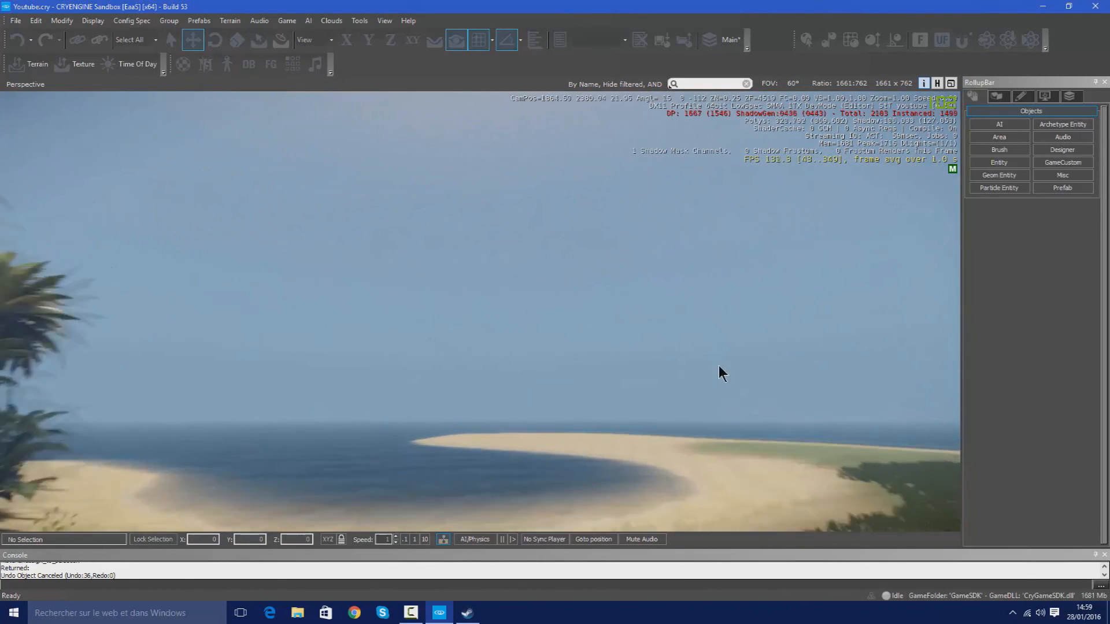
pyautogui.click(994, 95)
pyautogui.moveTo(449, 326); pyautogui.dragTo(409, 249, button='right')
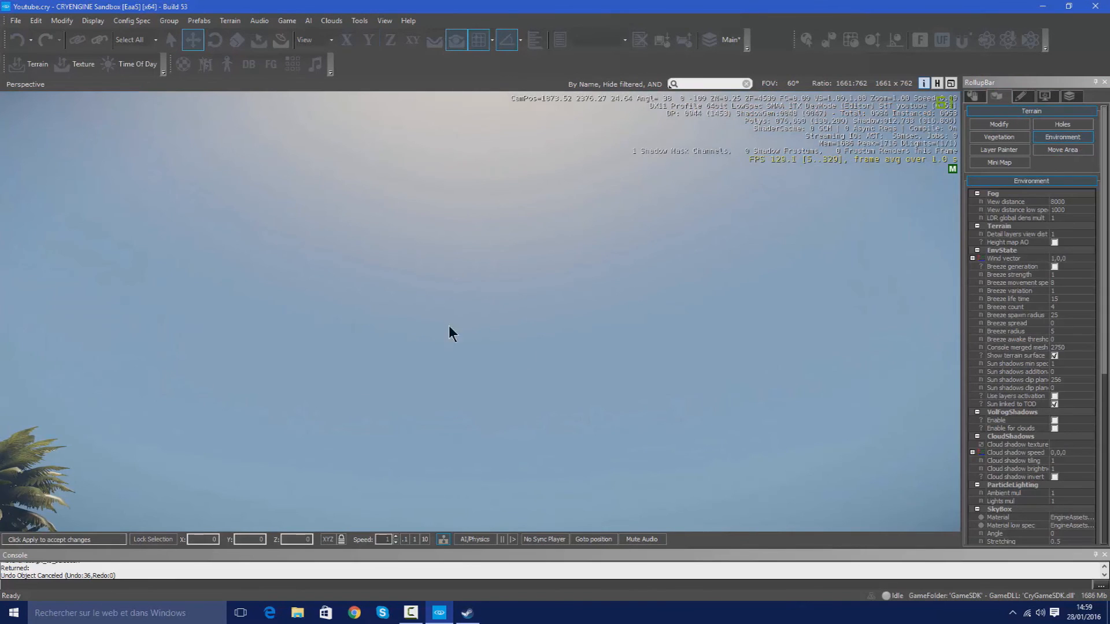
pyautogui.scroll(-1, 1071, 502)
pyautogui.scroll(1, 1047, 161)
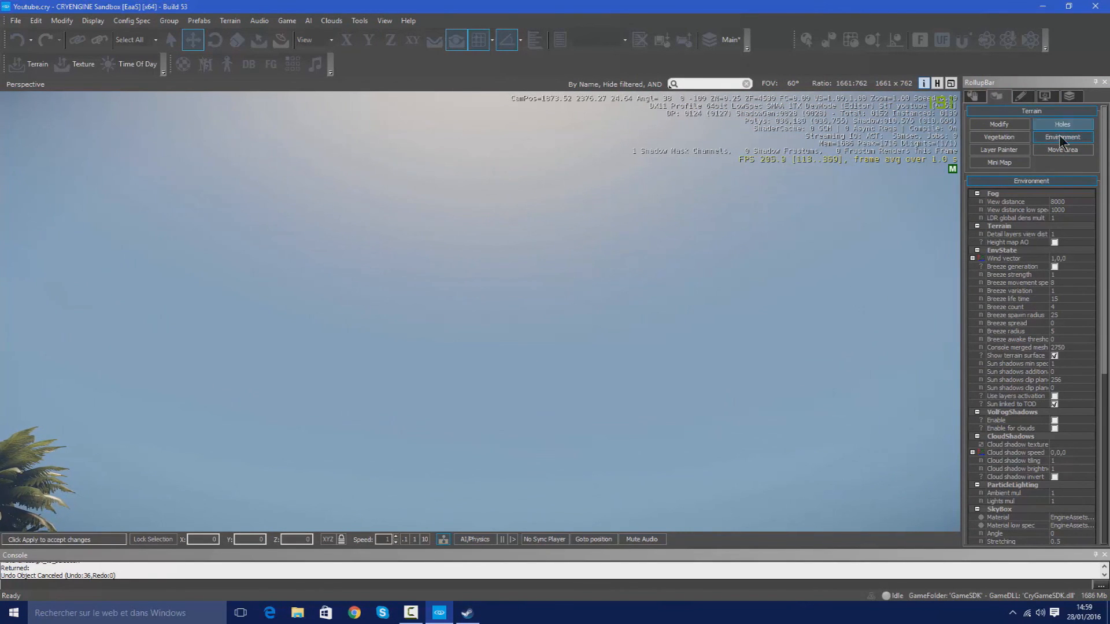
pyautogui.scroll(-2, 1099, 461)
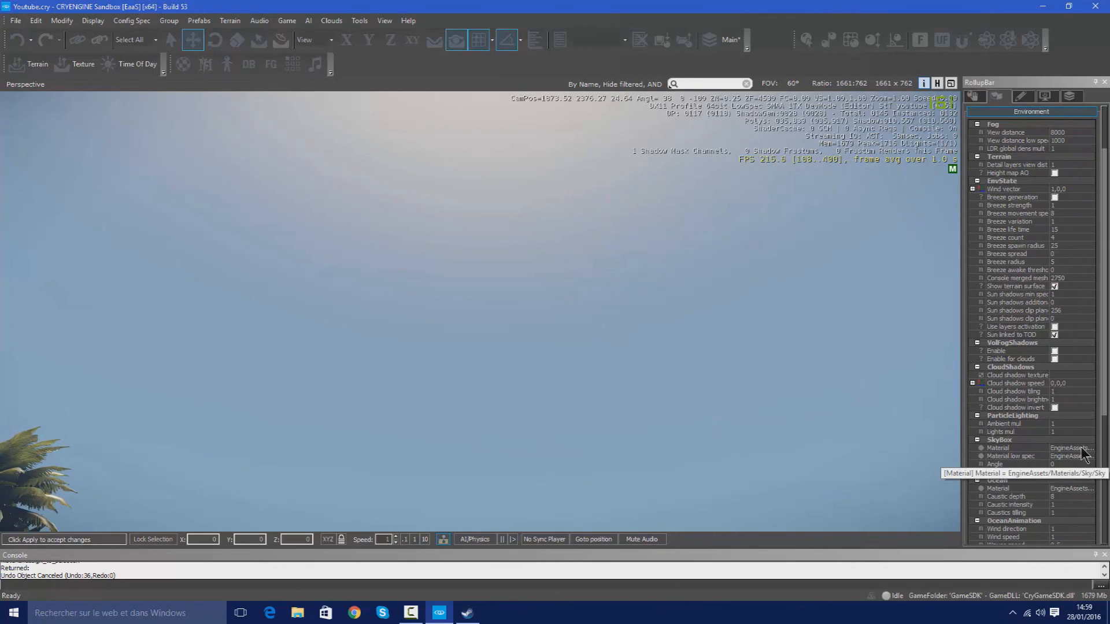
pyautogui.click(1069, 448)
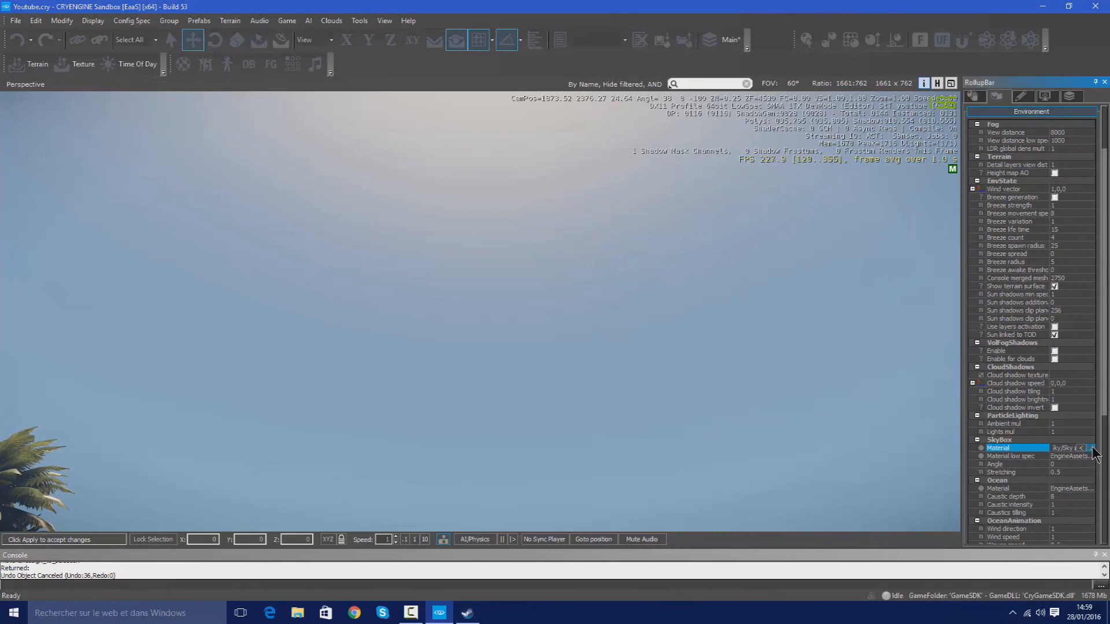
pyautogui.click(1090, 448)
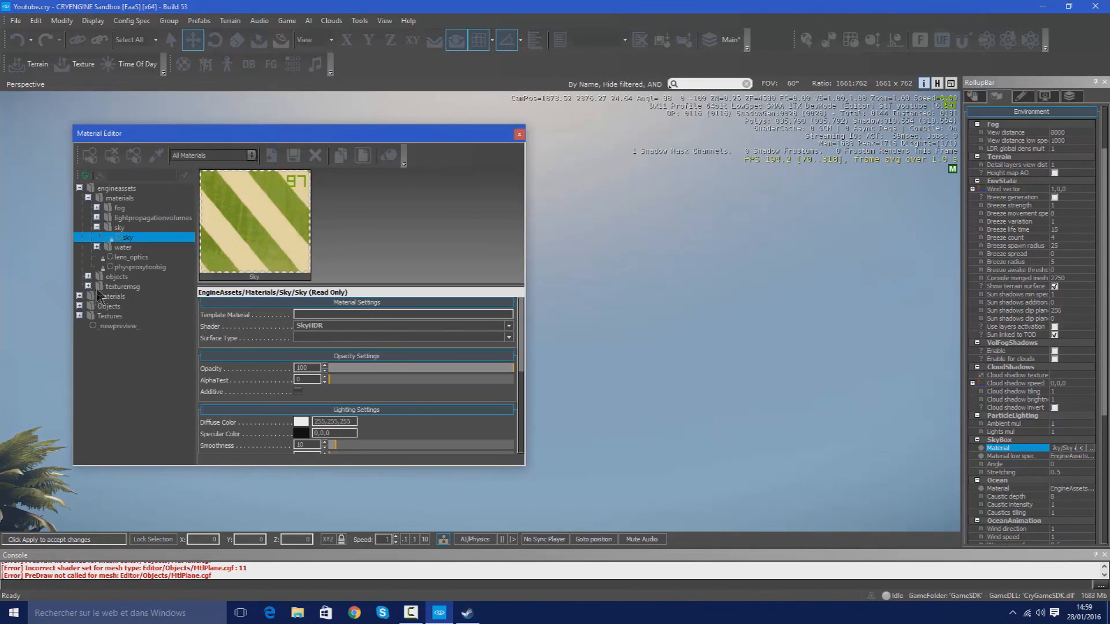
# Step: Expand the materials/sky group and examine the day, day2, day3 and day_cloud_far sky materials
pyautogui.click(81, 296)
pyautogui.click(101, 414)
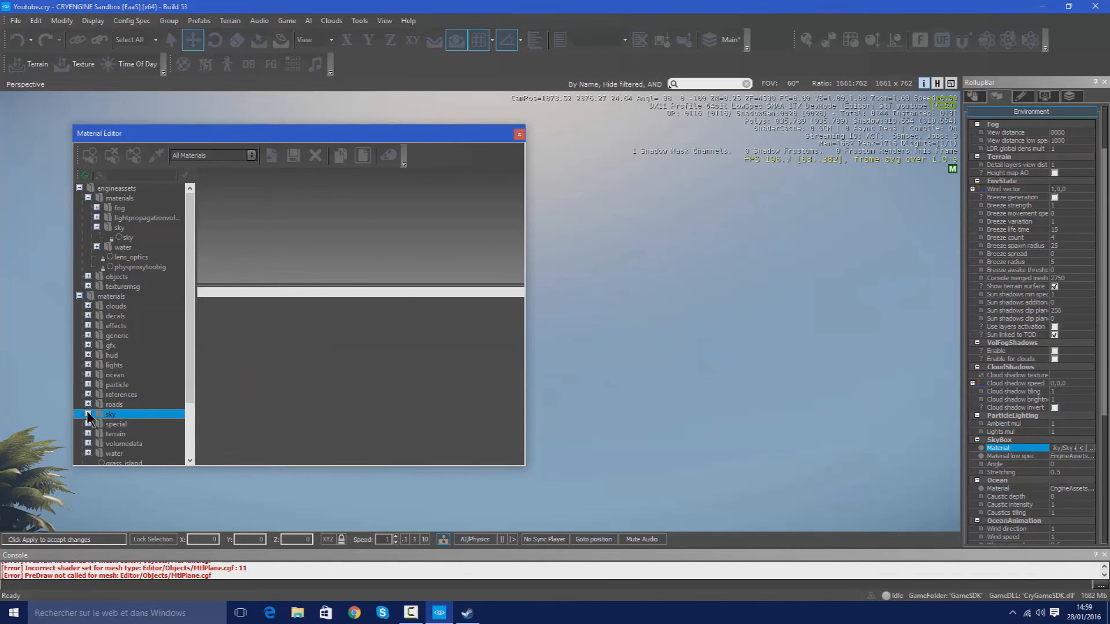
pyautogui.scroll(-3, 134, 424)
pyautogui.click(134, 337)
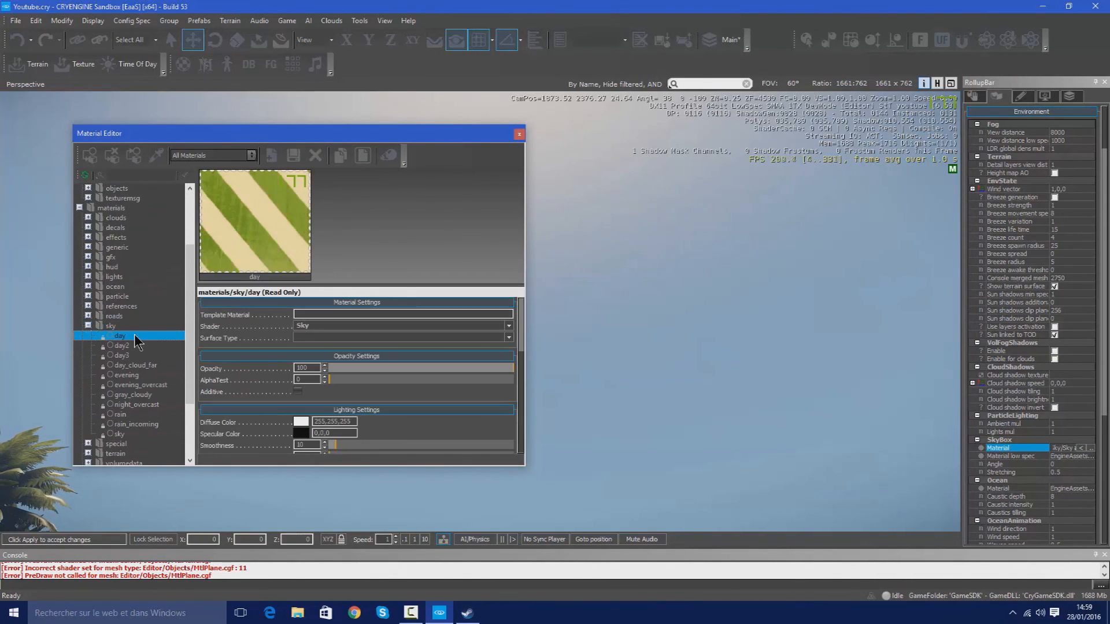
pyautogui.moveTo(522, 331); pyautogui.dragTo(503, 390)
pyautogui.moveTo(221, 353)
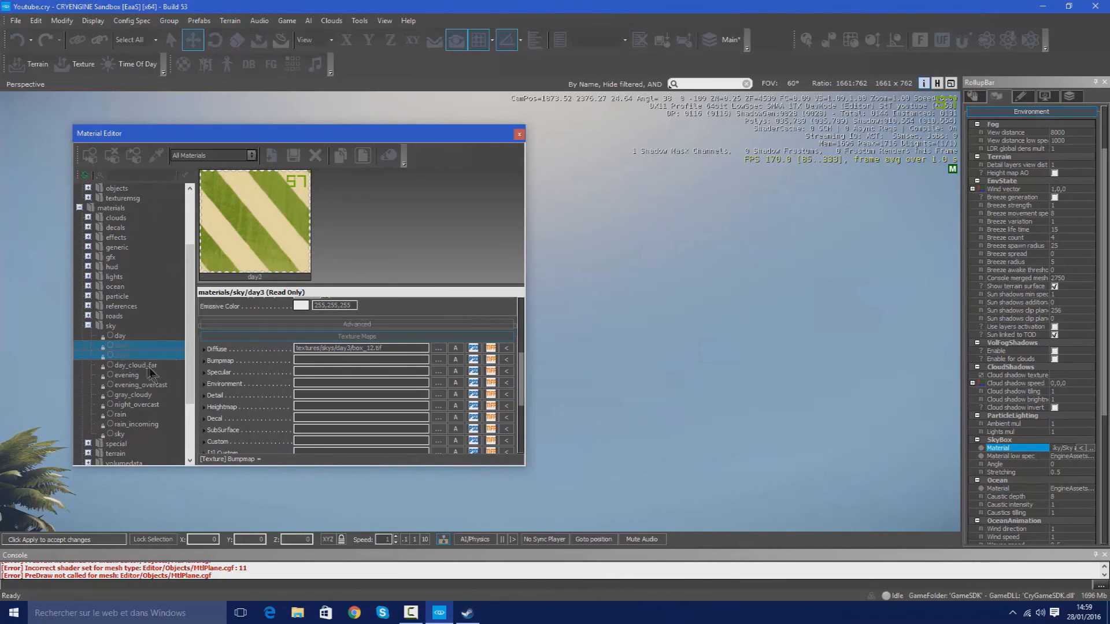
pyautogui.click(139, 365)
pyautogui.click(163, 355)
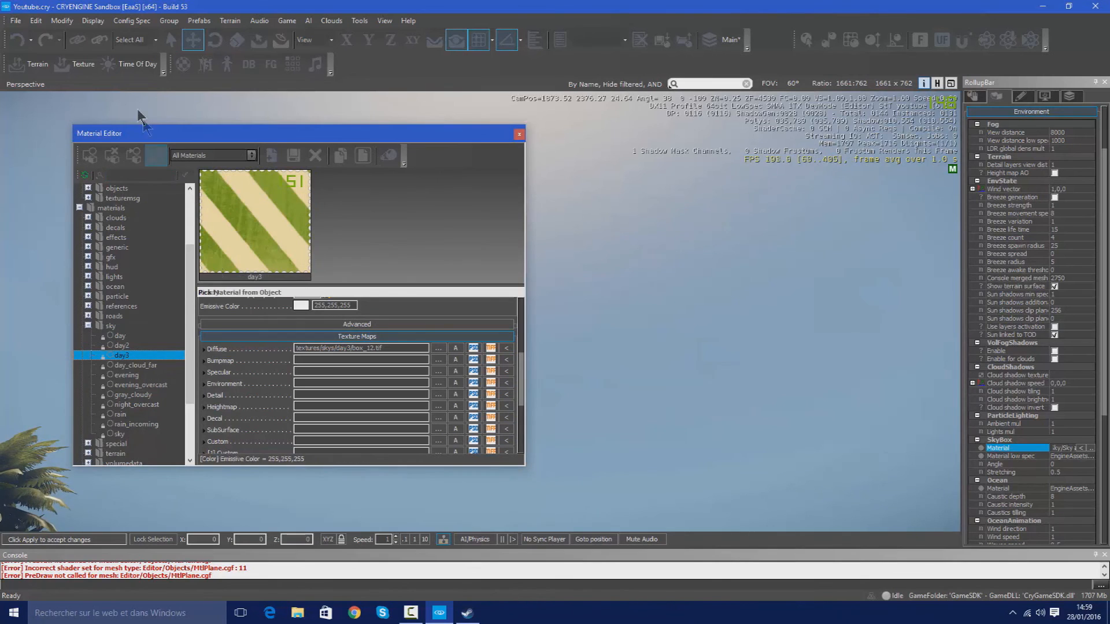
# Step: Examine the diffuse textures of the gray_cloudy, night_overcast, day_cloud_far and evening sky materials
pyautogui.click(144, 394)
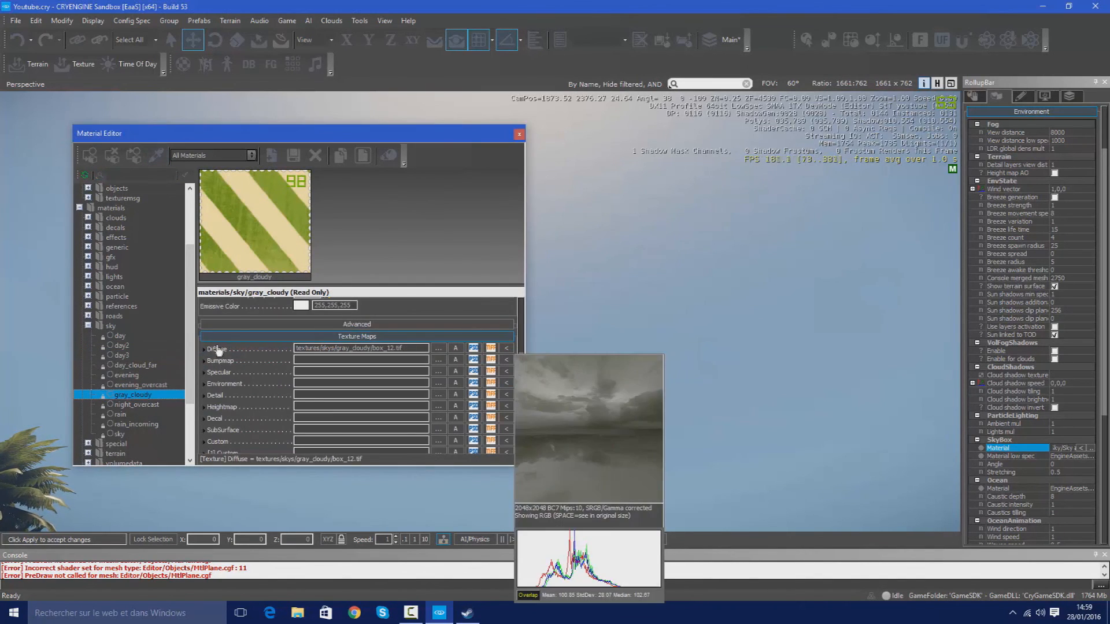
pyautogui.click(152, 405)
pyautogui.moveTo(207, 353)
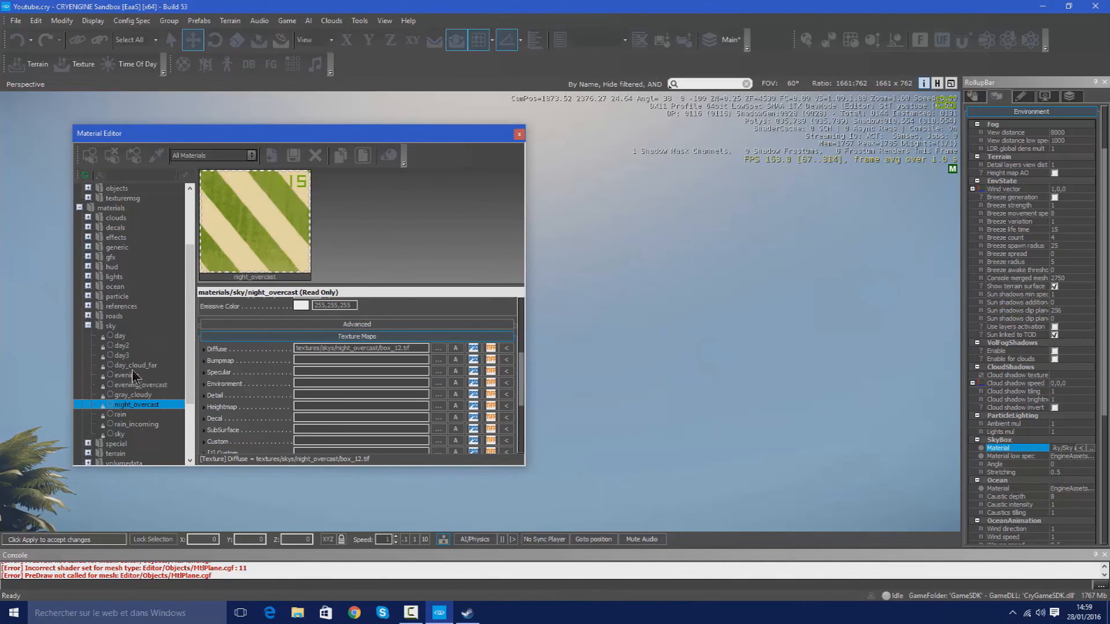
pyautogui.click(159, 366)
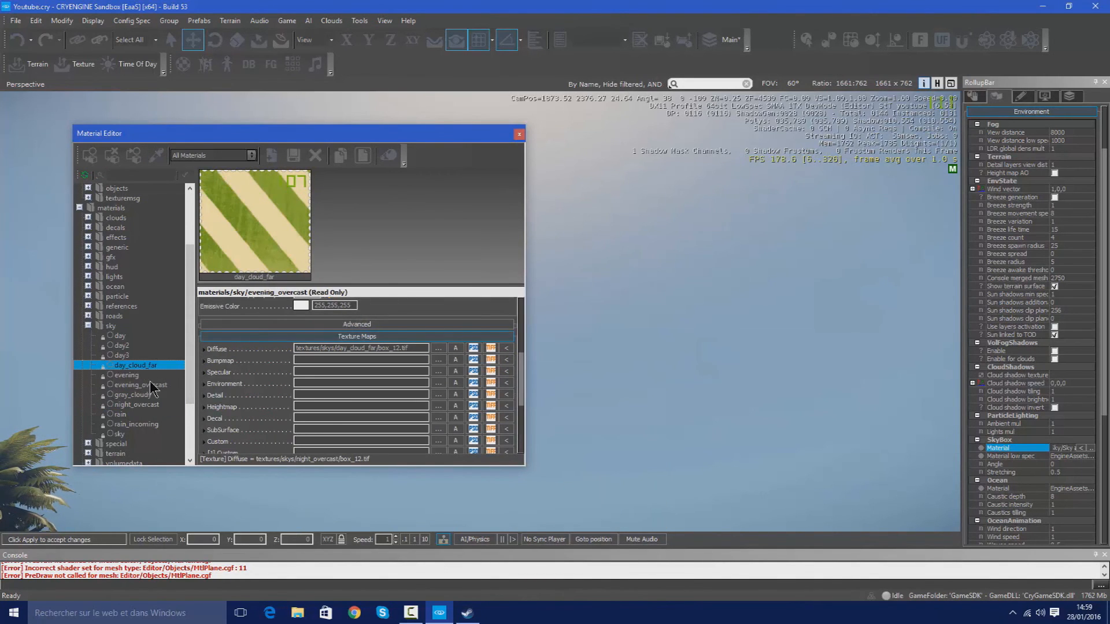
pyautogui.click(155, 376)
pyautogui.moveTo(218, 353)
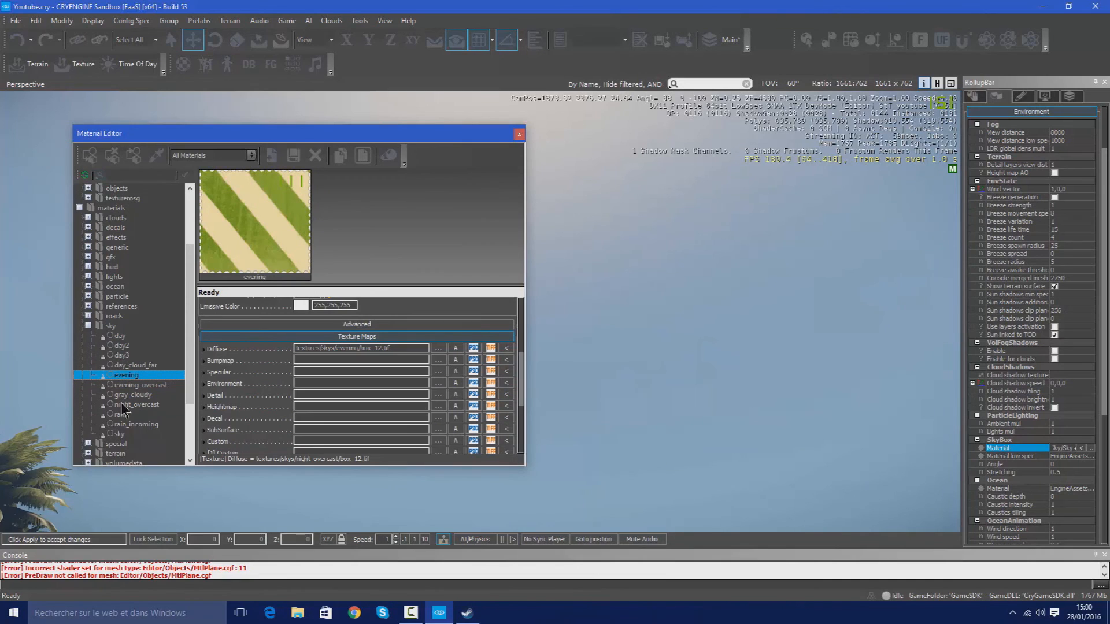
# Step: Assign the evening sky material to the SkyBox Material setting and close the Material Editor
pyautogui.click(138, 434)
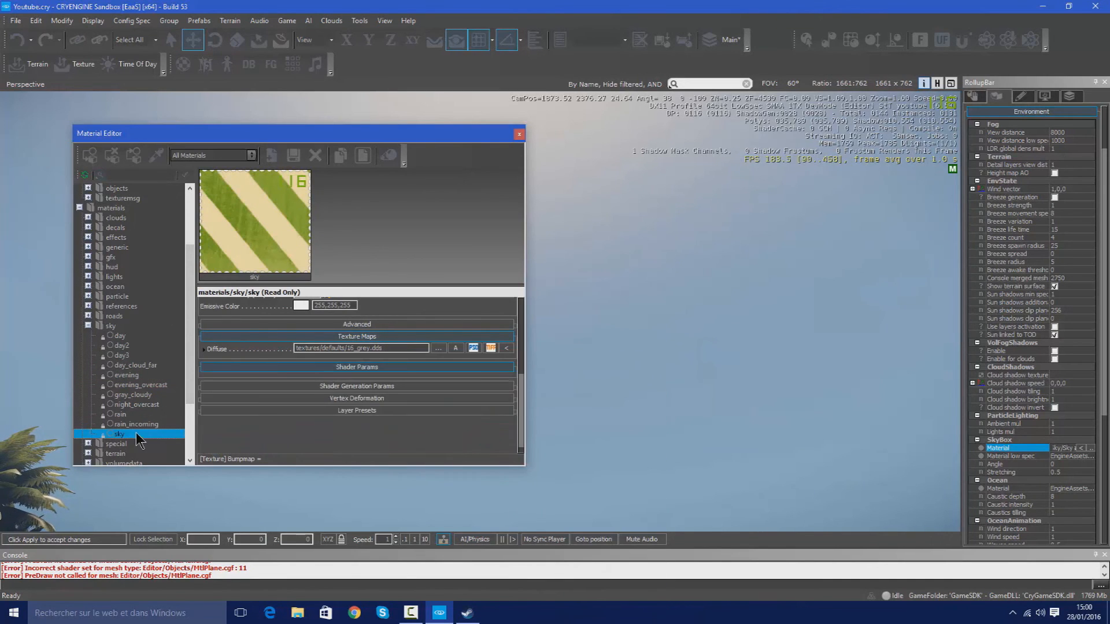
pyautogui.click(142, 365)
pyautogui.click(159, 375)
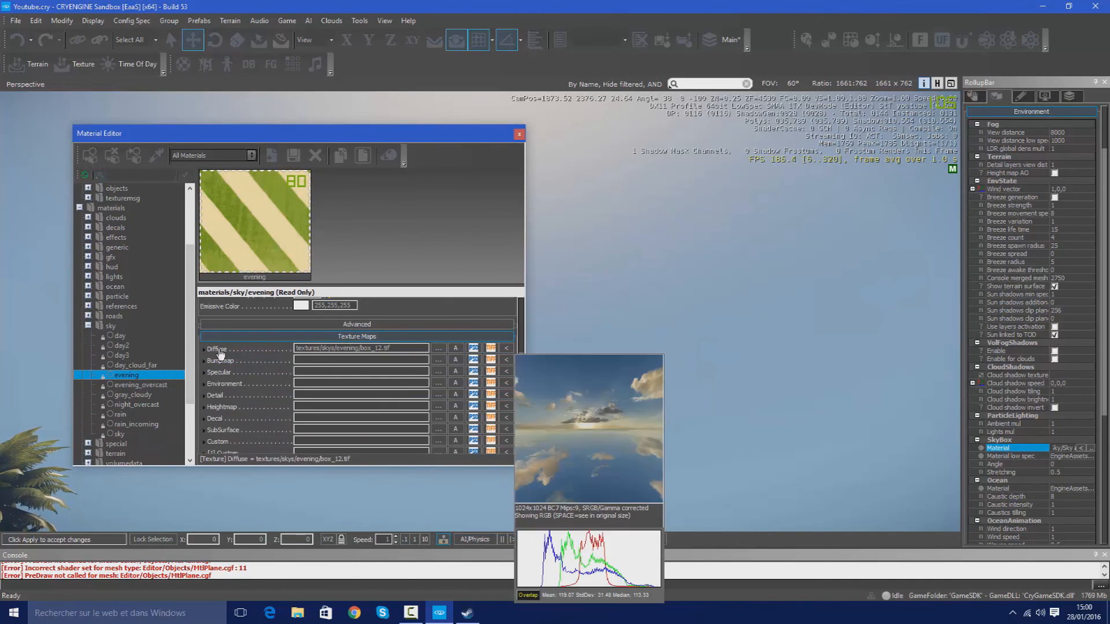
pyautogui.click(1082, 448)
pyautogui.click(519, 137)
# Step: Look around the sky, sea and coastline to examine the new evening skybox
pyautogui.moveTo(501, 311); pyautogui.dragTo(110, 433, button='right')
pyautogui.press('w')
pyautogui.press('w')
pyautogui.moveTo(706, 248); pyautogui.dragTo(679, 259, button='right')
pyautogui.press('s')
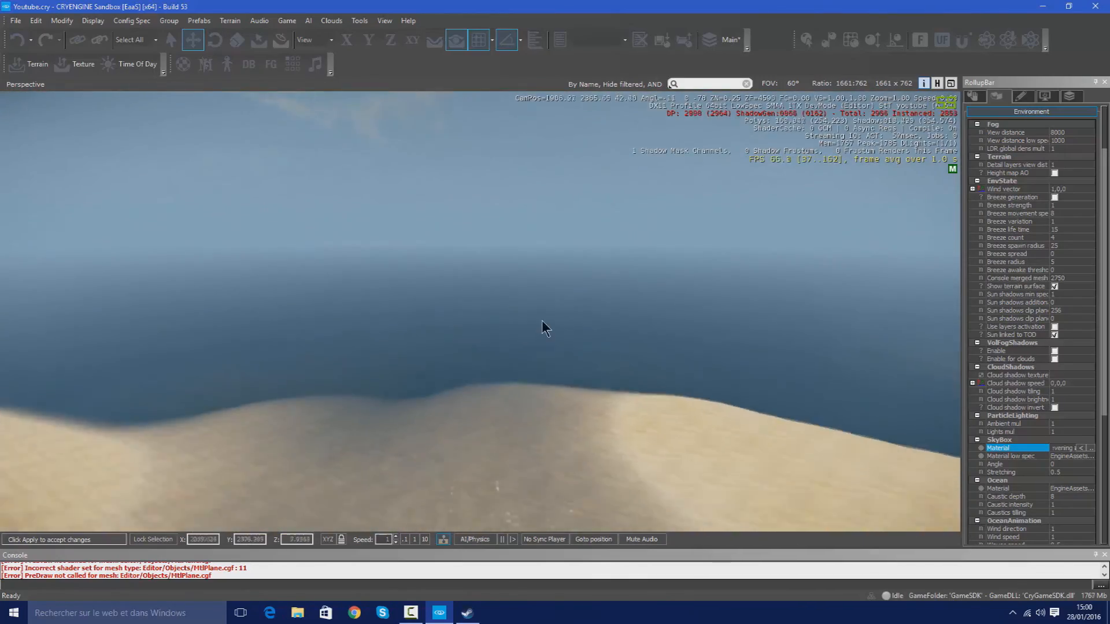
pyautogui.moveTo(543, 327); pyautogui.dragTo(558, 296, button='right')
pyautogui.press('w')
# Step: Open the Lighting Tool and set the time of day to about 08:32
pyautogui.click(230, 20)
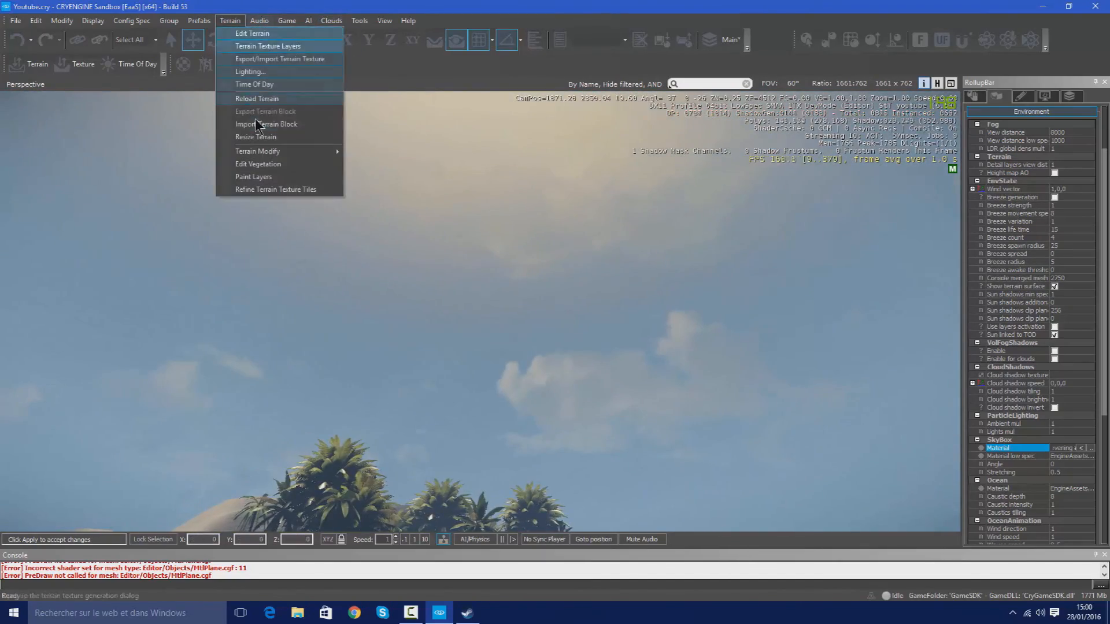
pyautogui.click(249, 72)
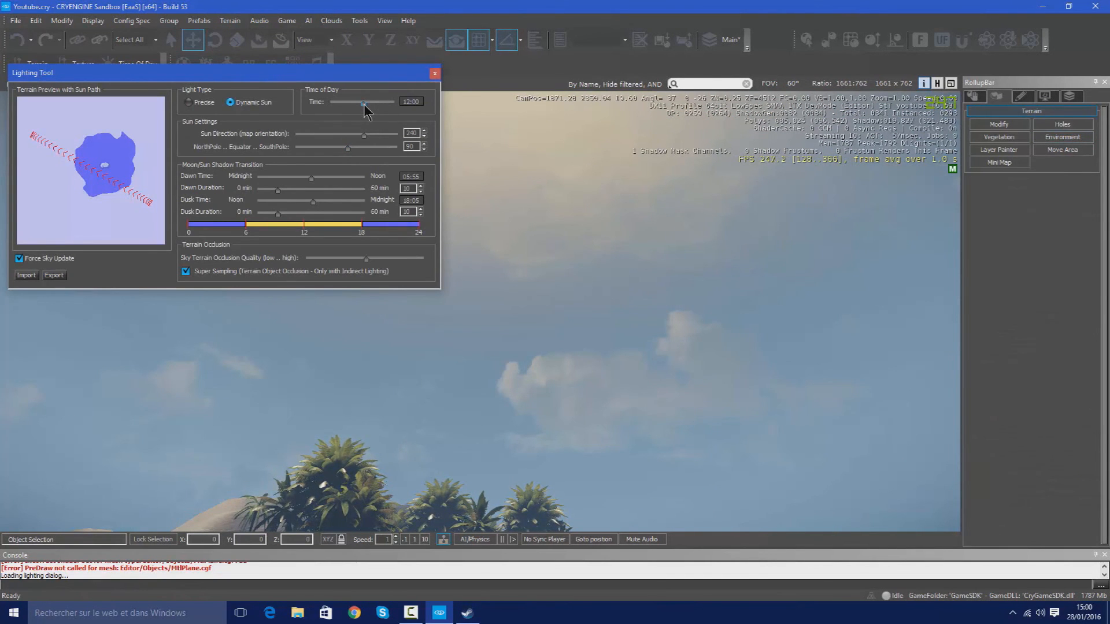
pyautogui.moveTo(367, 108)
pyautogui.mouseDown()
pyautogui.moveTo(386, 111)
pyautogui.moveTo(343, 103)
pyautogui.moveTo(349, 109)
pyautogui.mouseUp()
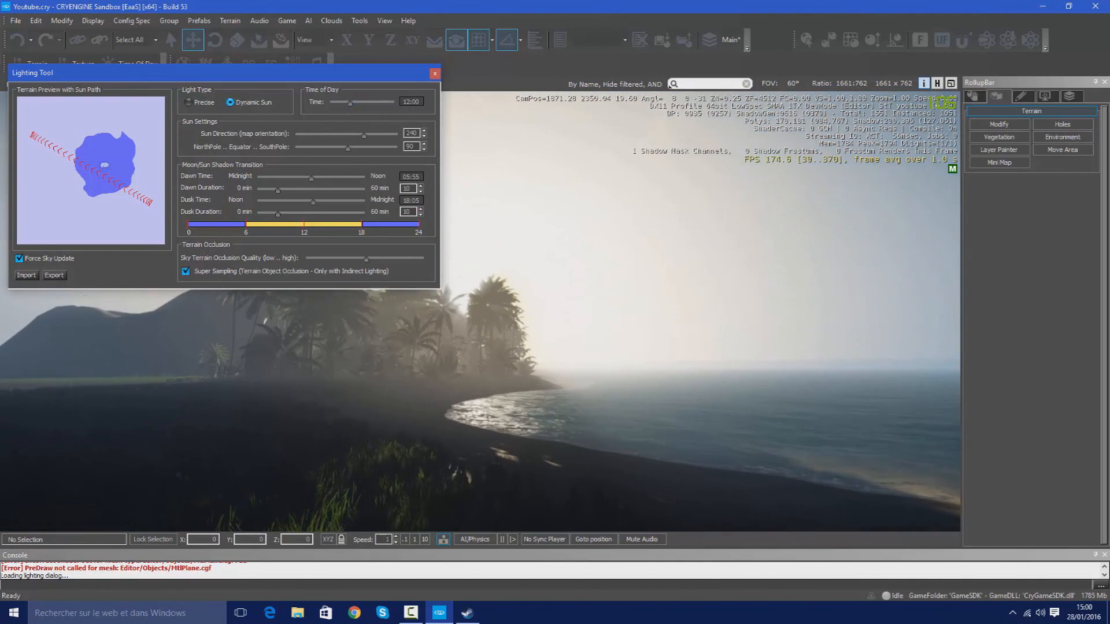
pyautogui.moveTo(351, 110); pyautogui.dragTo(360, 135)
# Step: Set the sun direction to 208 and the NorthPole-SouthPole value to 34, and close the Lighting Tool
pyautogui.moveTo(671, 278); pyautogui.dragTo(636, 317, button='right')
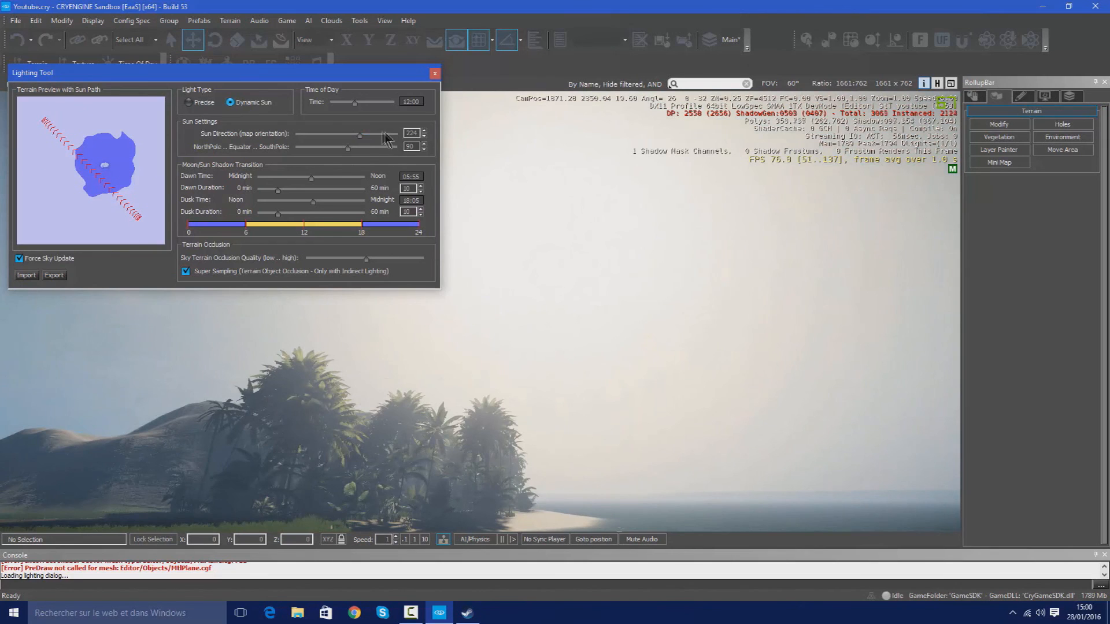
pyautogui.moveTo(362, 143); pyautogui.dragTo(315, 150)
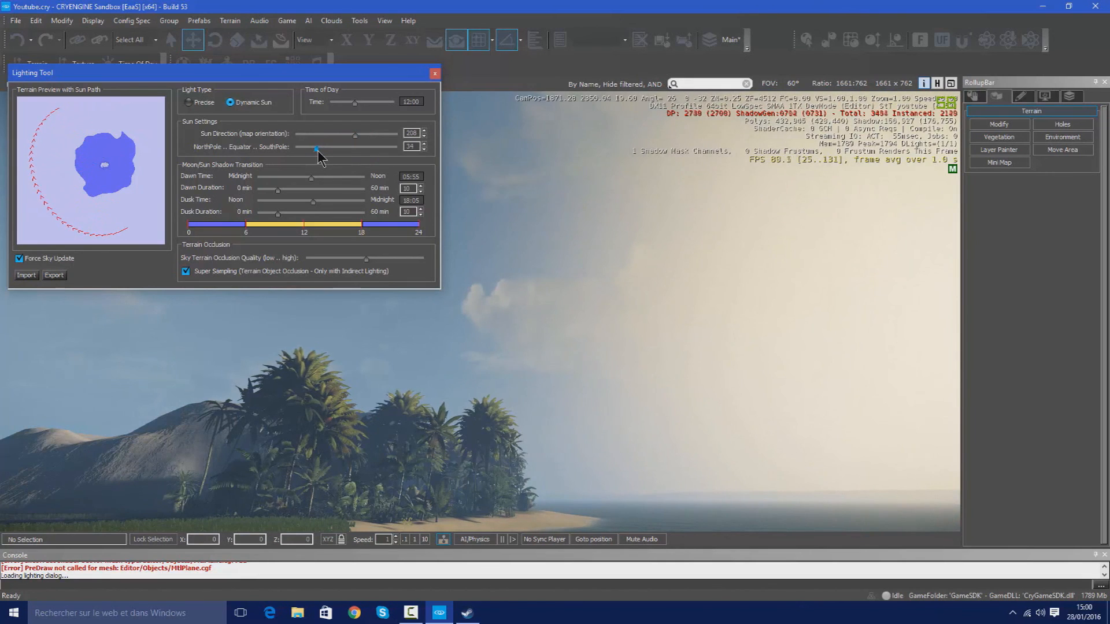
pyautogui.moveTo(509, 289); pyautogui.dragTo(624, 303, button='right')
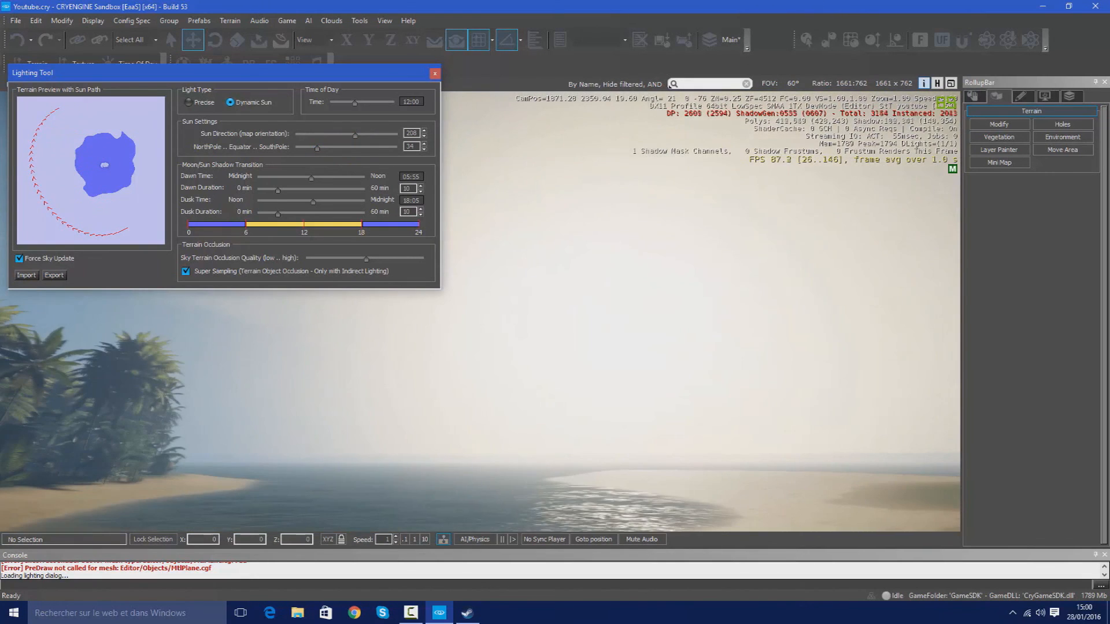
pyautogui.click(435, 73)
pyautogui.click(286, 20)
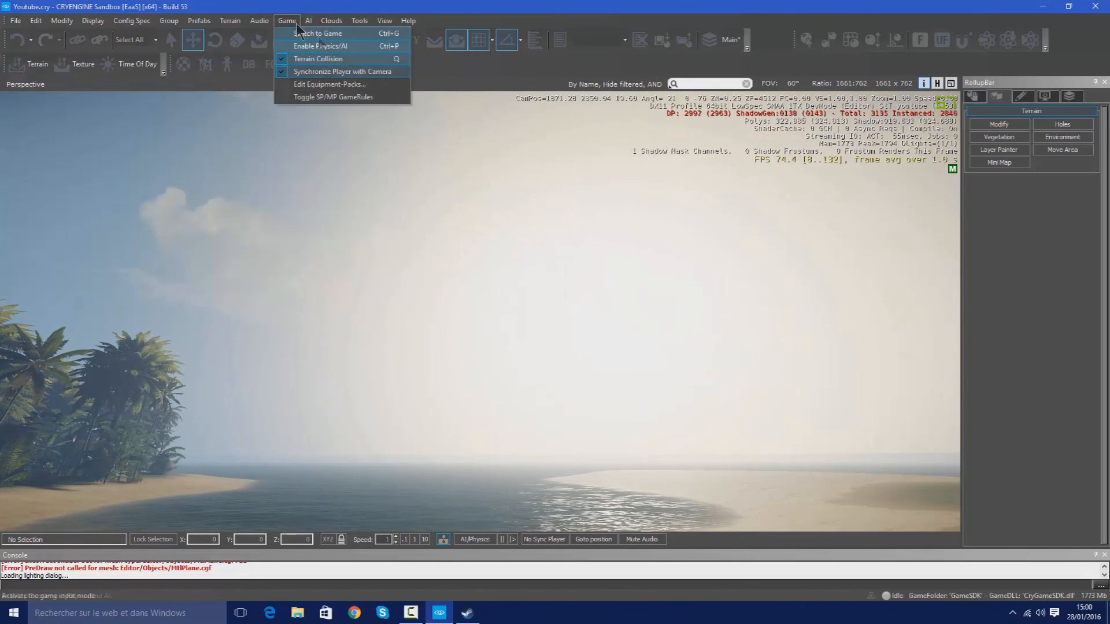
pyautogui.moveTo(230, 21)
pyautogui.click(248, 85)
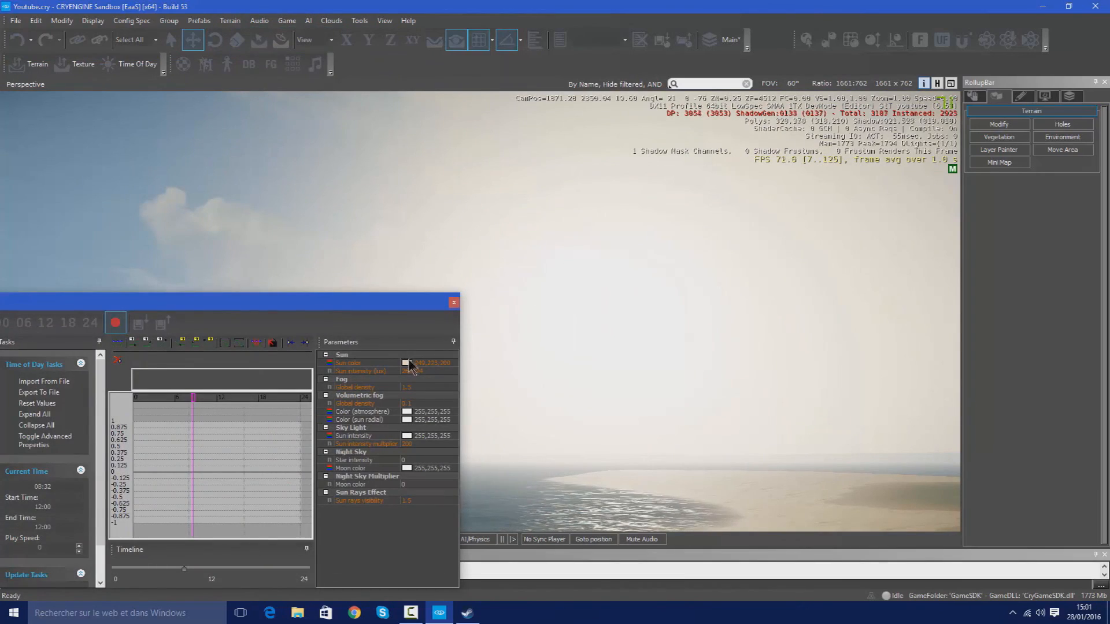
pyautogui.moveTo(578, 346); pyautogui.dragTo(353, 364, button='right')
pyautogui.press('w')
pyautogui.press('s')
pyautogui.moveTo(116, 121); pyautogui.dragTo(290, 166, button='right')
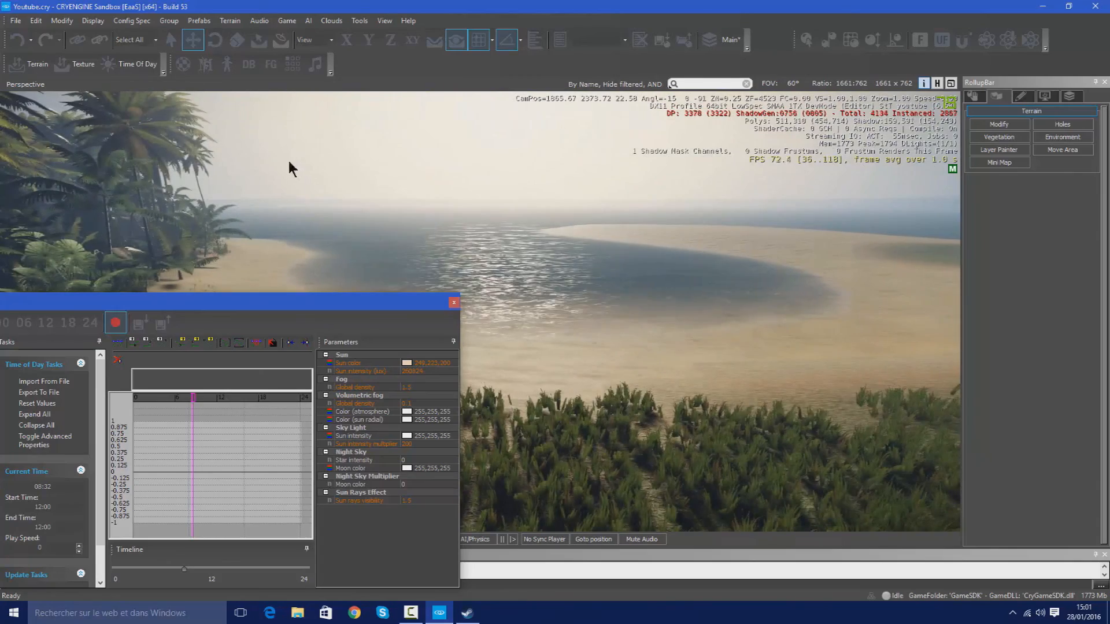
pyautogui.click(452, 303)
pyautogui.click(229, 21)
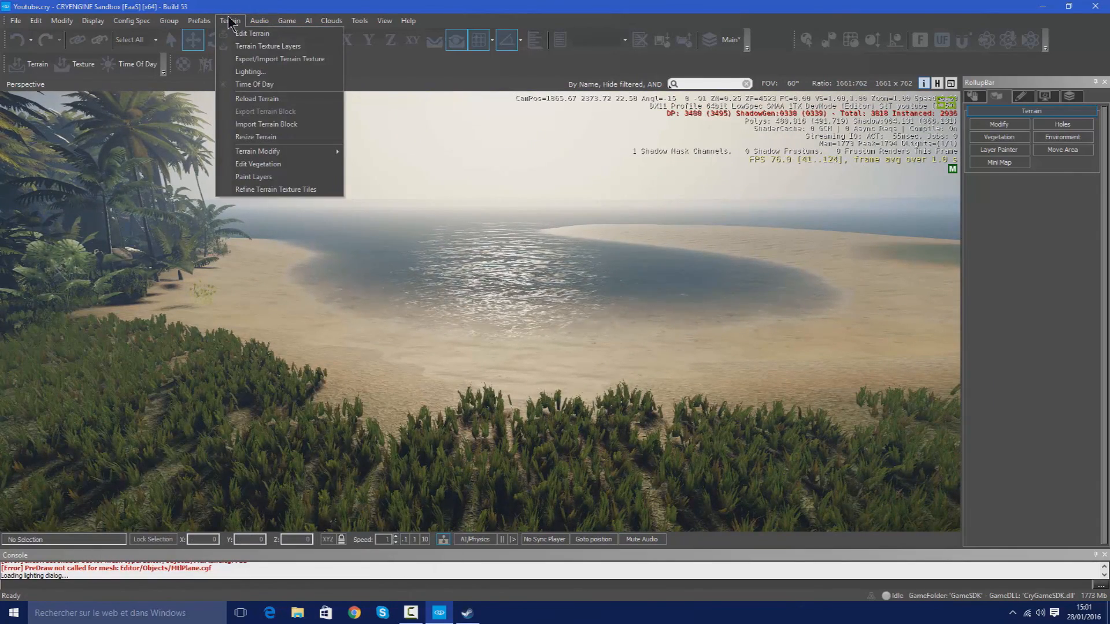
pyautogui.click(251, 71)
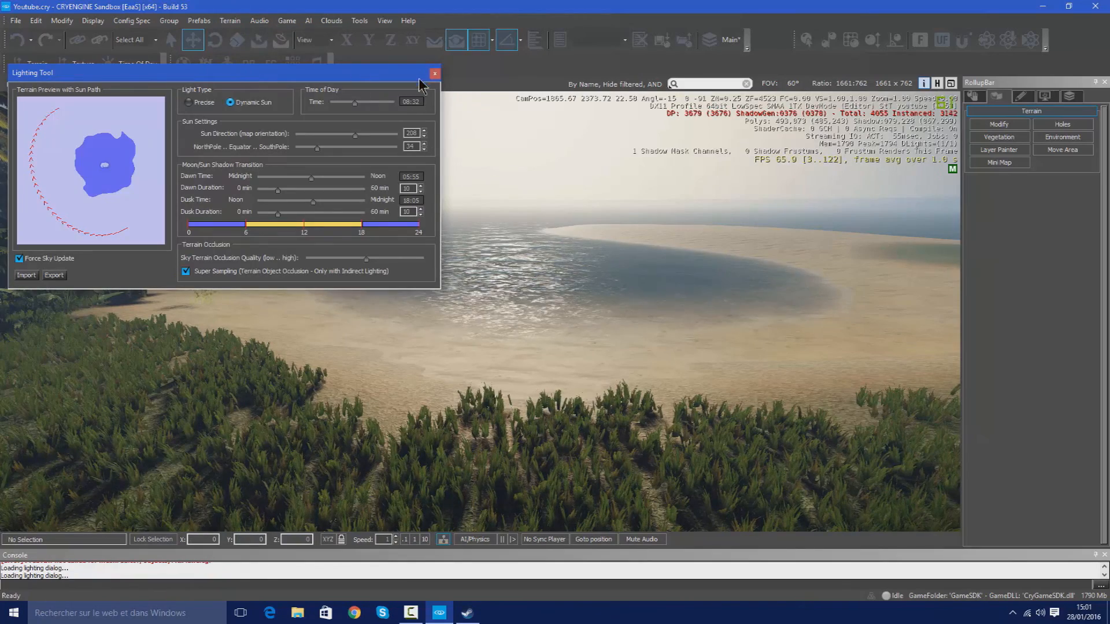
pyautogui.click(434, 73)
# Step: Open the Time Of Day settings and lower the sun intensity to 86842 lux
pyautogui.click(229, 21)
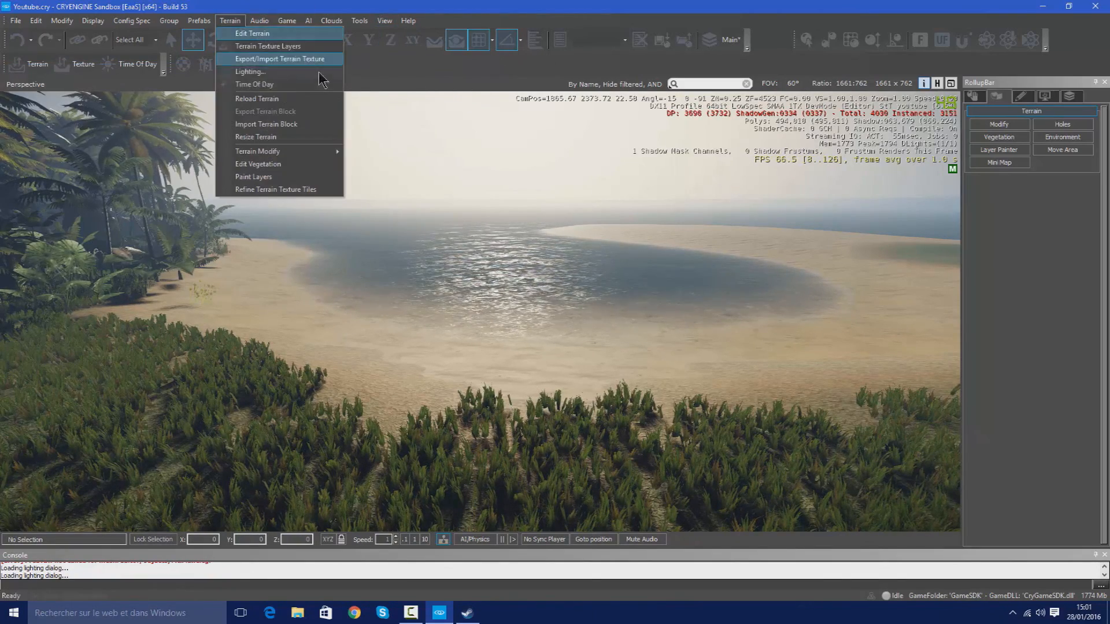
pyautogui.click(279, 87)
pyautogui.moveTo(326, 100); pyautogui.dragTo(316, 68, button='right')
pyautogui.moveTo(468, 365); pyautogui.dragTo(466, 367, button='right')
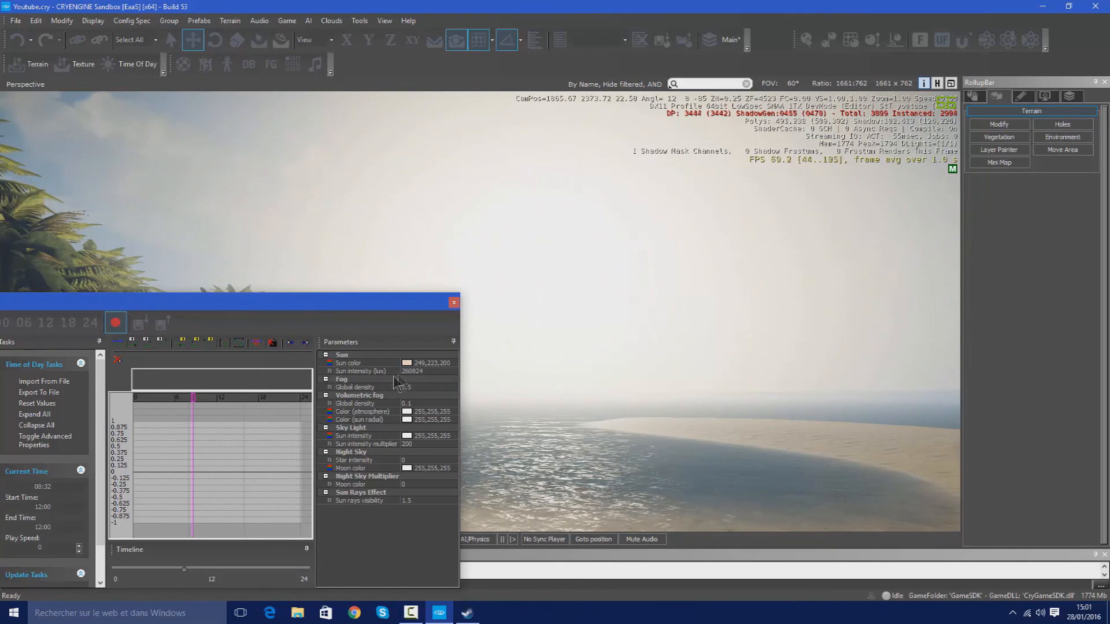
pyautogui.click(411, 371)
pyautogui.moveTo(447, 372)
pyautogui.mouseDown()
pyautogui.moveTo(467, 374)
pyautogui.moveTo(427, 376)
pyautogui.moveTo(442, 371)
pyautogui.mouseUp()
pyautogui.moveTo(549, 351); pyautogui.dragTo(572, 354, button='right')
pyautogui.press('w')
pyautogui.moveTo(441, 371); pyautogui.dragTo(441, 370)
# Step: Set the fog global density to 1 and the volumetric fog global density to 0
pyautogui.click(440, 388)
pyautogui.moveTo(554, 347); pyautogui.dragTo(636, 329, button='right')
pyautogui.moveTo(437, 386); pyautogui.dragTo(370, 388)
pyautogui.press('Return')
pyautogui.moveTo(683, 366); pyautogui.dragTo(659, 369, button='right')
pyautogui.press('s')
pyautogui.moveTo(584, 366)
pyautogui.mouseDown(button='right')
pyautogui.moveTo(635, 364)
pyautogui.moveTo(630, 399)
pyautogui.moveTo(633, 376)
pyautogui.moveTo(578, 373)
pyautogui.moveTo(532, 393)
pyautogui.moveTo(590, 370)
pyautogui.moveTo(630, 376)
pyautogui.moveTo(599, 357)
pyautogui.mouseUp(button='right')
pyautogui.press('w')
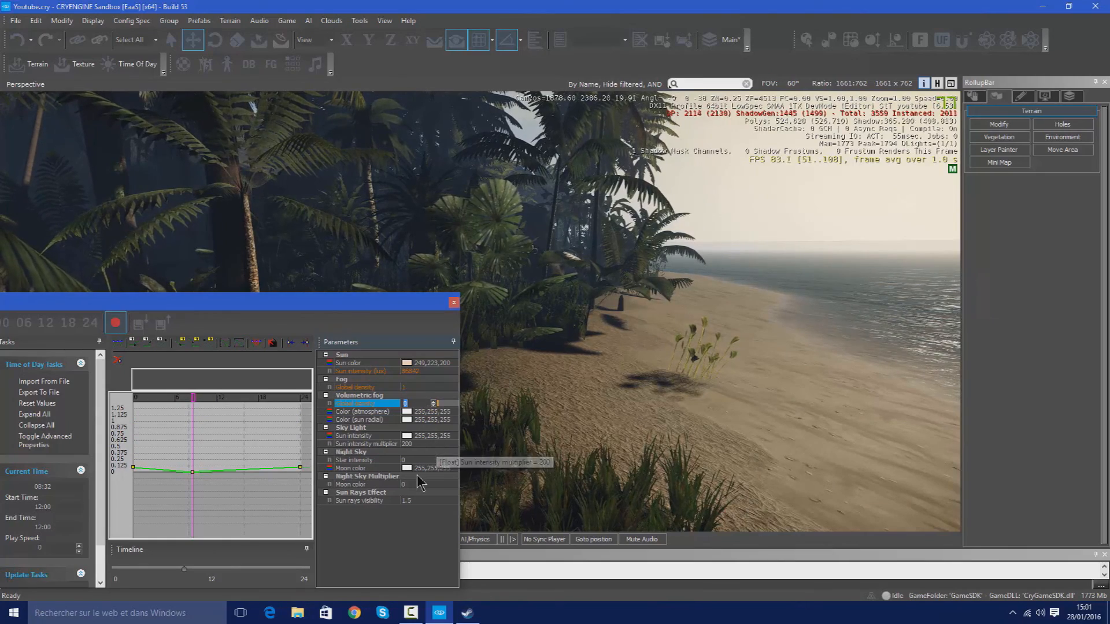
# Step: Set the sun rays visibility to 0.1
pyautogui.moveTo(648, 440); pyautogui.dragTo(914, 283, button='right')
pyautogui.moveTo(629, 441); pyautogui.dragTo(445, 483, button='right')
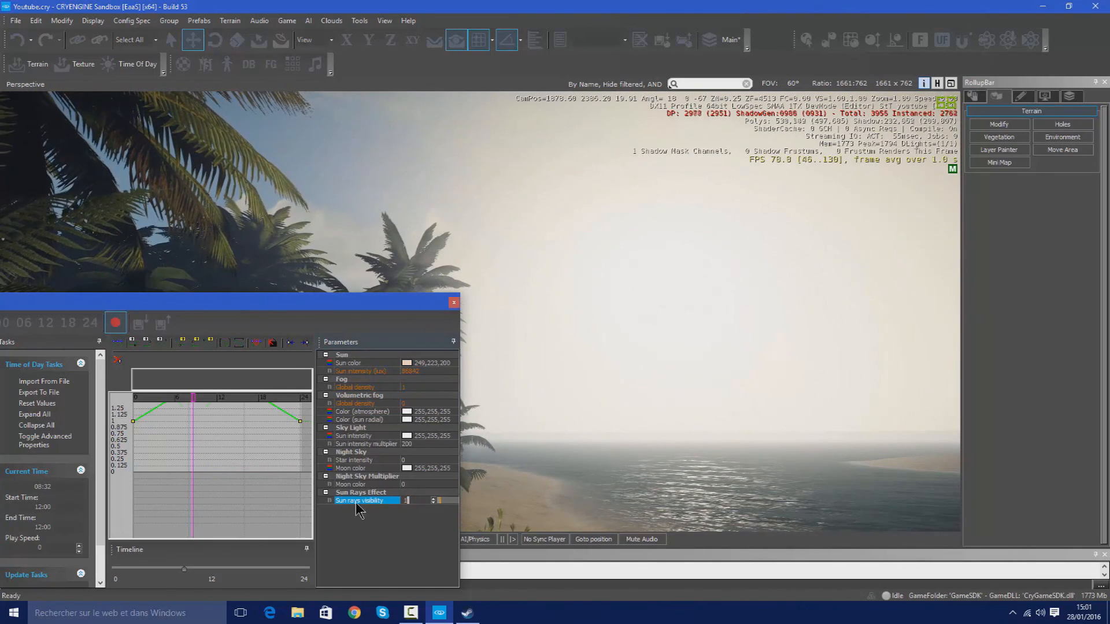
pyautogui.press('Return')
pyautogui.write('0.3')
pyautogui.press('Return')
pyautogui.moveTo(671, 422); pyautogui.dragTo(644, 422, button='right')
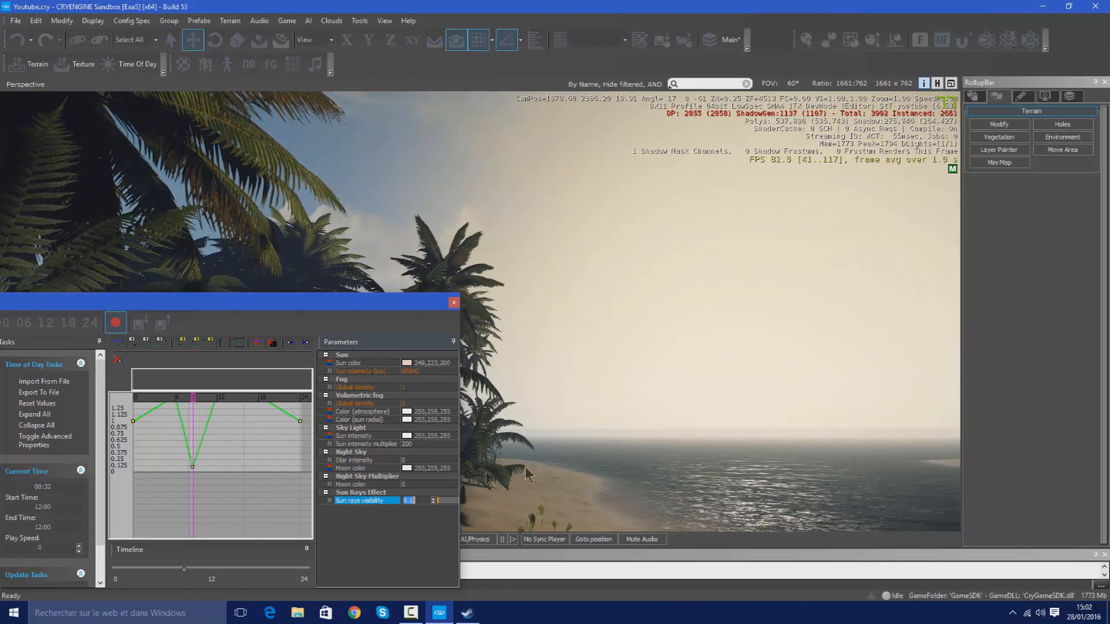
# Step: Raise the sun intensity to 173684 lux
pyautogui.moveTo(592, 460); pyautogui.dragTo(653, 455, button='right')
pyautogui.click(428, 370)
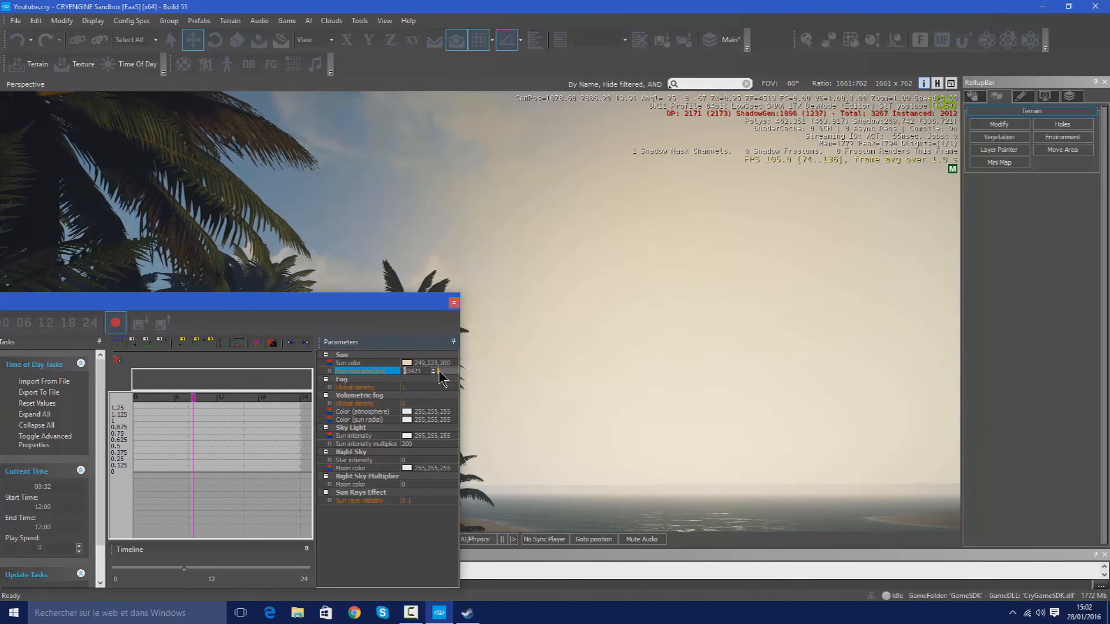
pyautogui.moveTo(503, 371); pyautogui.dragTo(589, 427, button='right')
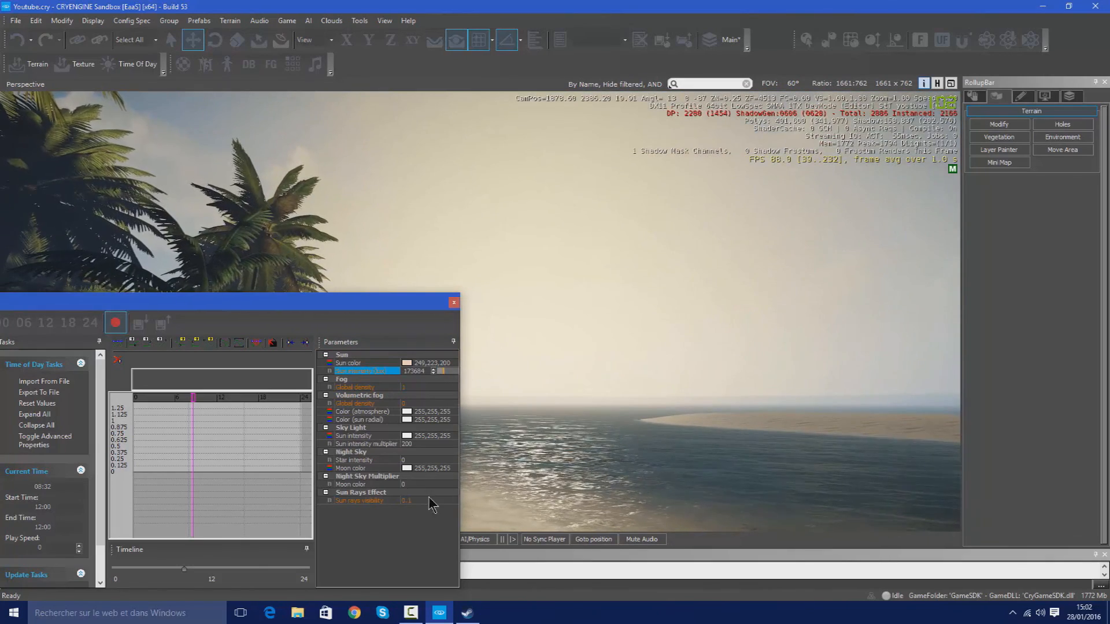
# Step: Try fog global densities of 0 and 0.5 while viewing the sky and sea
pyautogui.click(434, 389)
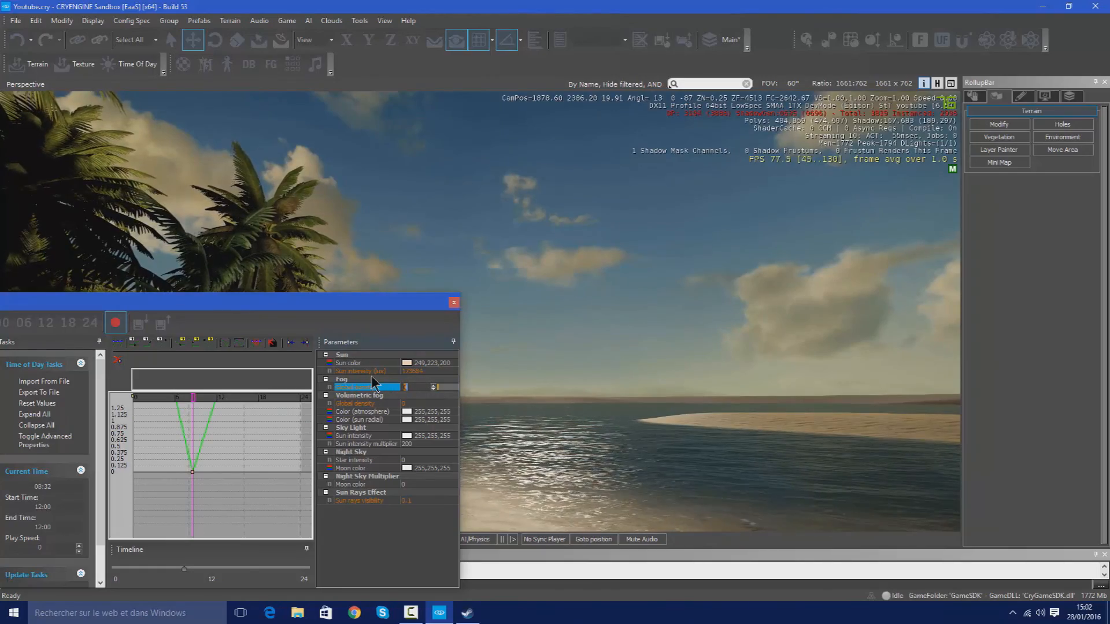
pyautogui.write('0.5')
pyautogui.press('Return')
pyautogui.moveTo(520, 377); pyautogui.dragTo(407, 380, button='right')
pyautogui.moveTo(641, 370); pyautogui.dragTo(607, 386, button='right')
# Step: Set the fog global density back to 1 and close the Time Of Day settings
pyautogui.moveTo(419, 388); pyautogui.dragTo(288, 390)
pyautogui.write('1')
pyautogui.press('Return')
pyautogui.moveTo(470, 335)
pyautogui.mouseDown(button='right')
pyautogui.moveTo(486, 330)
pyautogui.moveTo(469, 327)
pyautogui.mouseUp(button='right')
pyautogui.click(454, 302)
# Step: Fly around the beach, palms and gravel road to examine the adjusted lighting, fog and clouds
pyautogui.moveTo(619, 396); pyautogui.dragTo(682, 379, button='right')
pyautogui.press('w')
pyautogui.press('w')
pyautogui.moveTo(349, 351); pyautogui.dragTo(504, 267, button='right')
pyautogui.press('s')
pyautogui.press('w')
pyautogui.moveTo(469, 337); pyautogui.dragTo(429, 231, button='right')
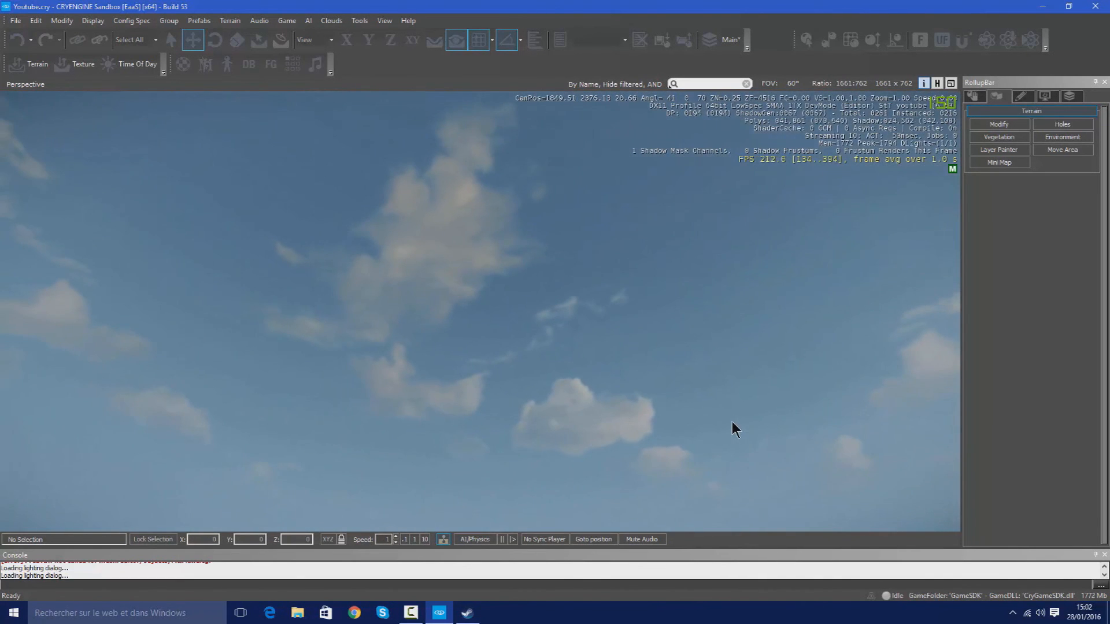
pyautogui.moveTo(706, 412); pyautogui.dragTo(708, 509, button='right')
pyautogui.press('w')
pyautogui.moveTo(480, 312); pyautogui.dragTo(607, 370, button='right')
pyautogui.press('s')
pyautogui.press('w')
pyautogui.press('w')
pyautogui.press('s')
pyautogui.press('w')
pyautogui.press('w')
pyautogui.moveTo(740, 306); pyautogui.dragTo(729, 356, button='right')
pyautogui.press('s')
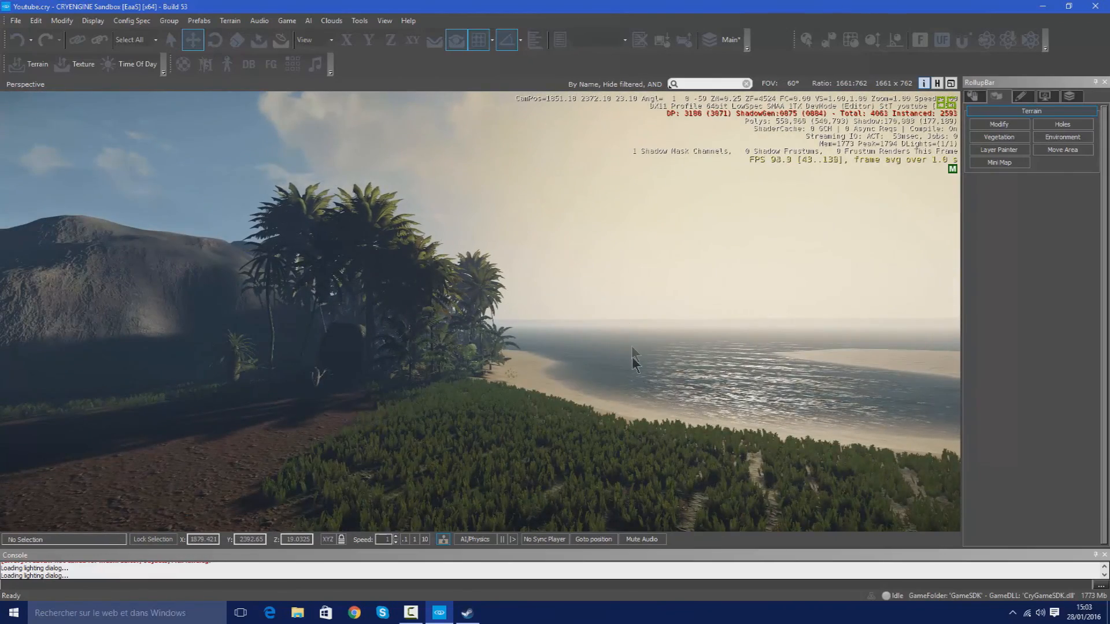
pyautogui.moveTo(664, 352); pyautogui.dragTo(636, 346, button='right')
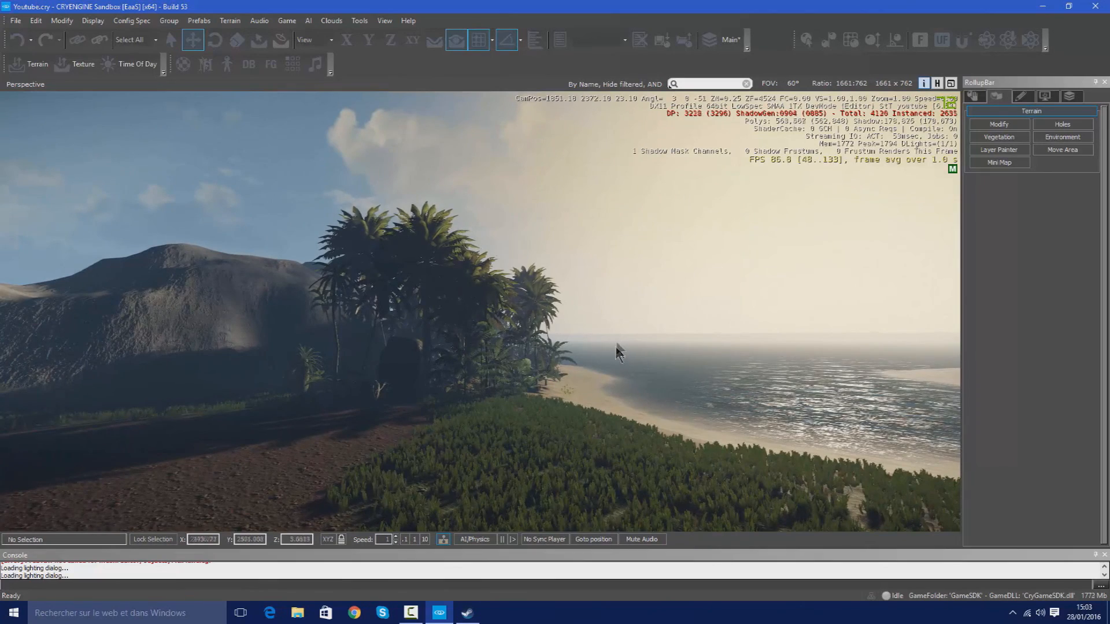
# Step: Assign the materials/sky/sky material to the SkyBox Material in the terrain Environment settings and close the Material Editor
pyautogui.click(1049, 140)
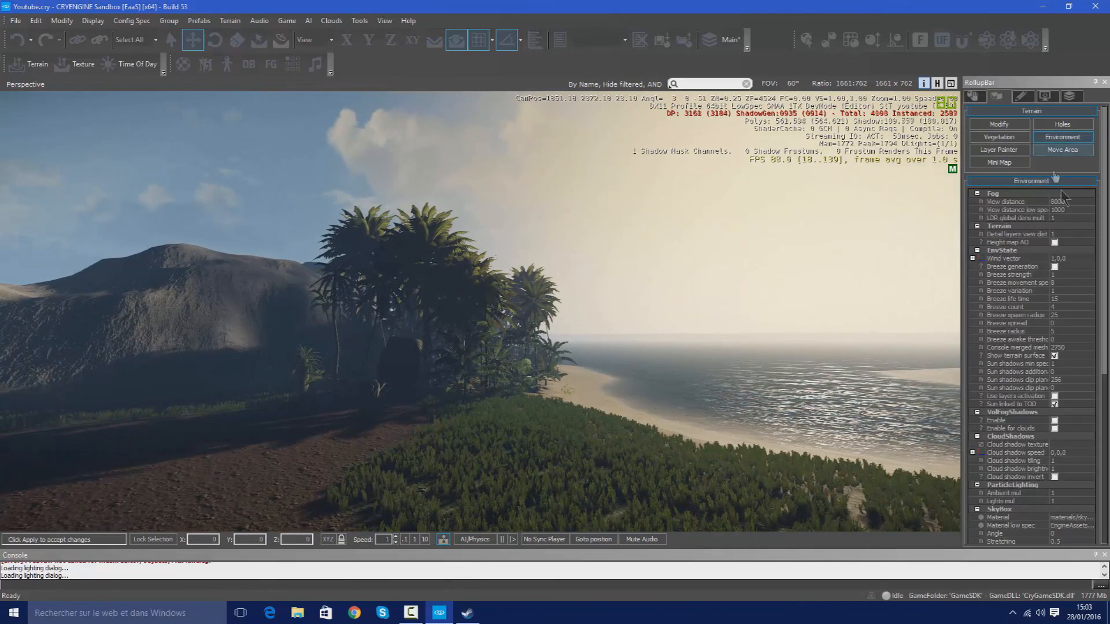
pyautogui.click(1075, 518)
pyautogui.click(1089, 518)
pyautogui.click(118, 424)
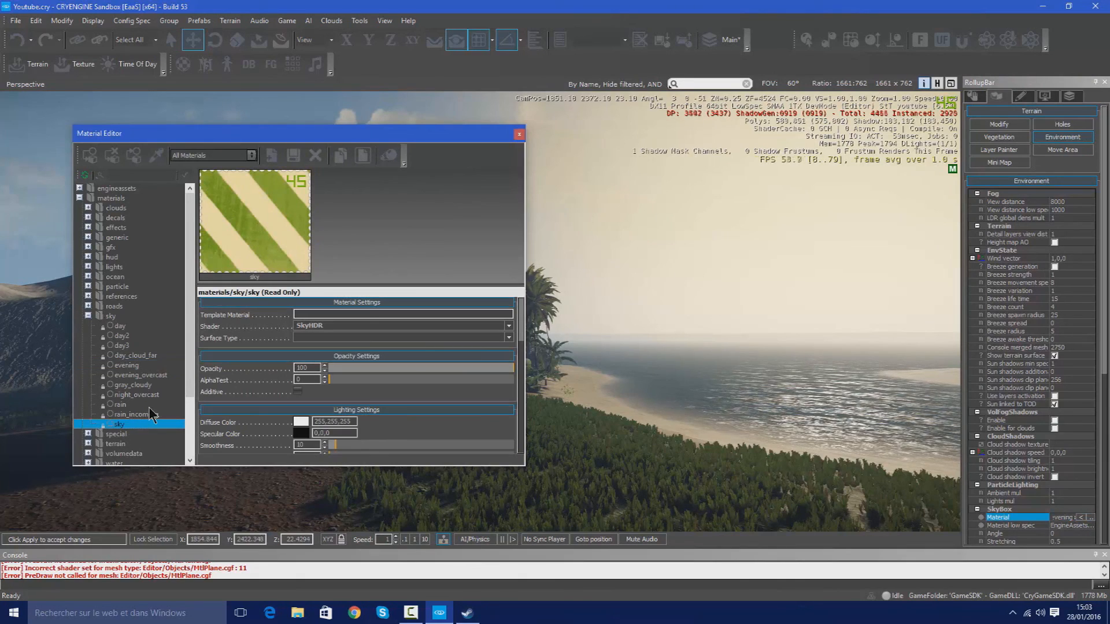
pyautogui.click(1080, 518)
pyautogui.click(521, 136)
# Step: Set the time of day to 23:46 in the Lighting Tool, check the night sky and moon, and close the tool
pyautogui.moveTo(468, 503); pyautogui.dragTo(641, 189, button='right')
pyautogui.click(237, 21)
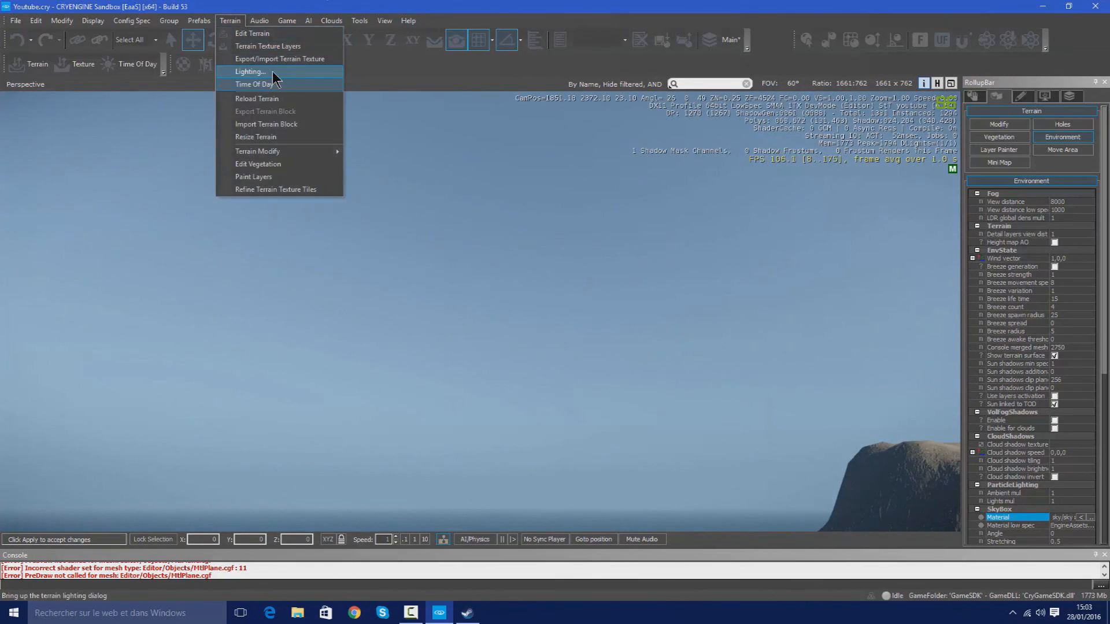
pyautogui.click(271, 74)
pyautogui.moveTo(548, 299); pyautogui.dragTo(548, 299, button='right')
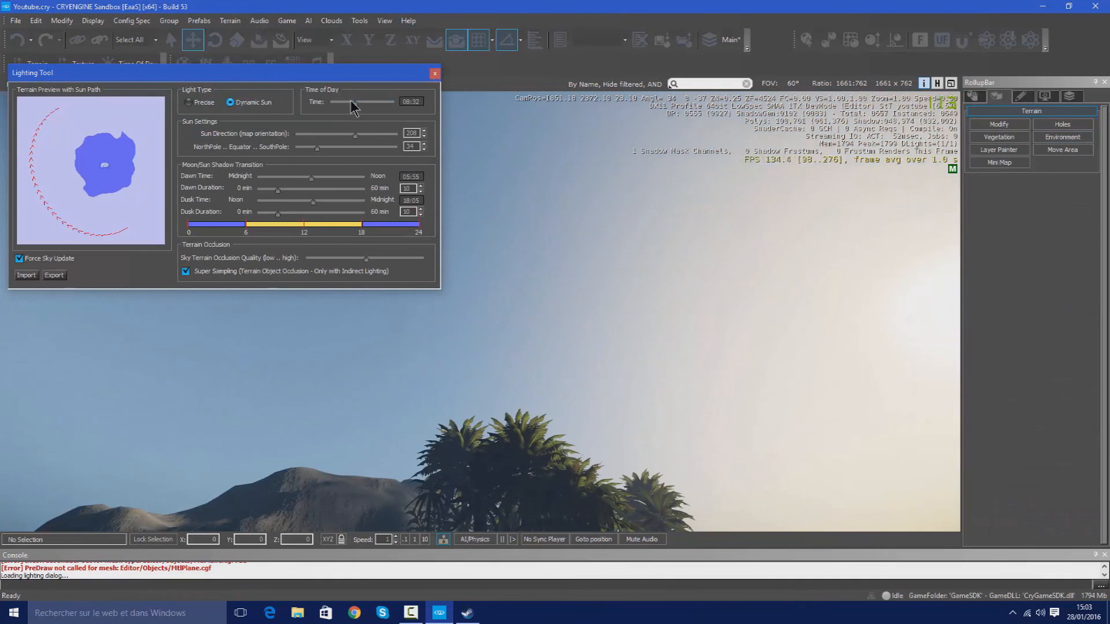
pyautogui.moveTo(354, 103); pyautogui.dragTo(398, 108)
pyautogui.moveTo(531, 199); pyautogui.dragTo(531, 199, button='right')
pyautogui.moveTo(649, 312); pyautogui.dragTo(649, 312, button='right')
pyautogui.moveTo(455, 129); pyautogui.dragTo(454, 129, button='right')
pyautogui.moveTo(395, 104); pyautogui.dragTo(393, 106)
pyautogui.moveTo(530, 228); pyautogui.dragTo(530, 228, button='right')
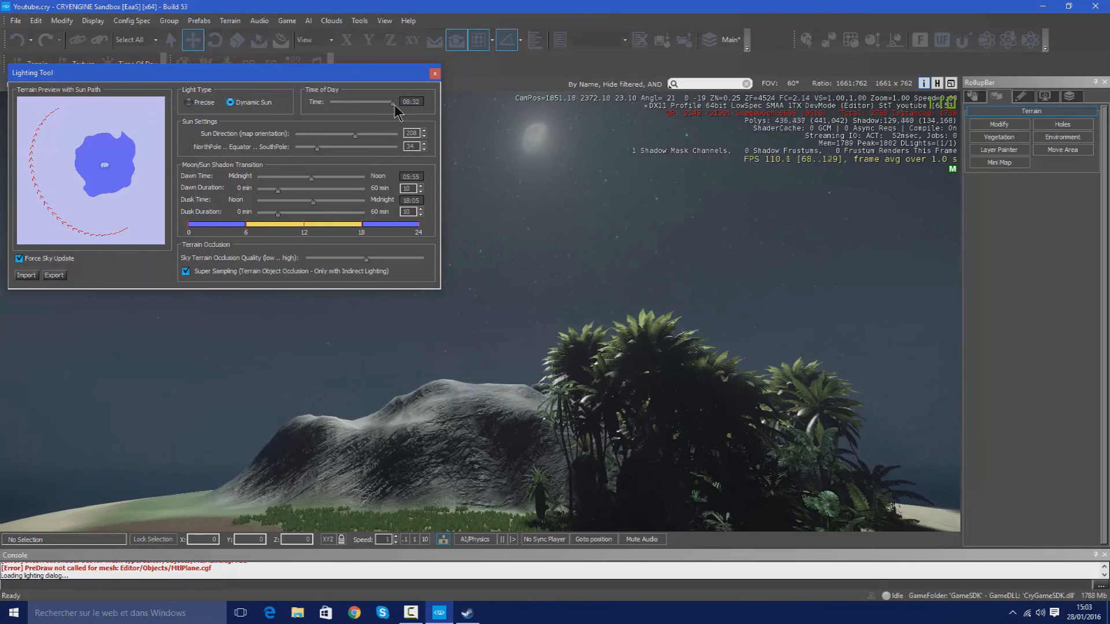
pyautogui.click(435, 74)
# Step: Open the Time Of Day settings and lower the night-time sun intensity to 28947 lux
pyautogui.click(287, 20)
pyautogui.moveTo(231, 21)
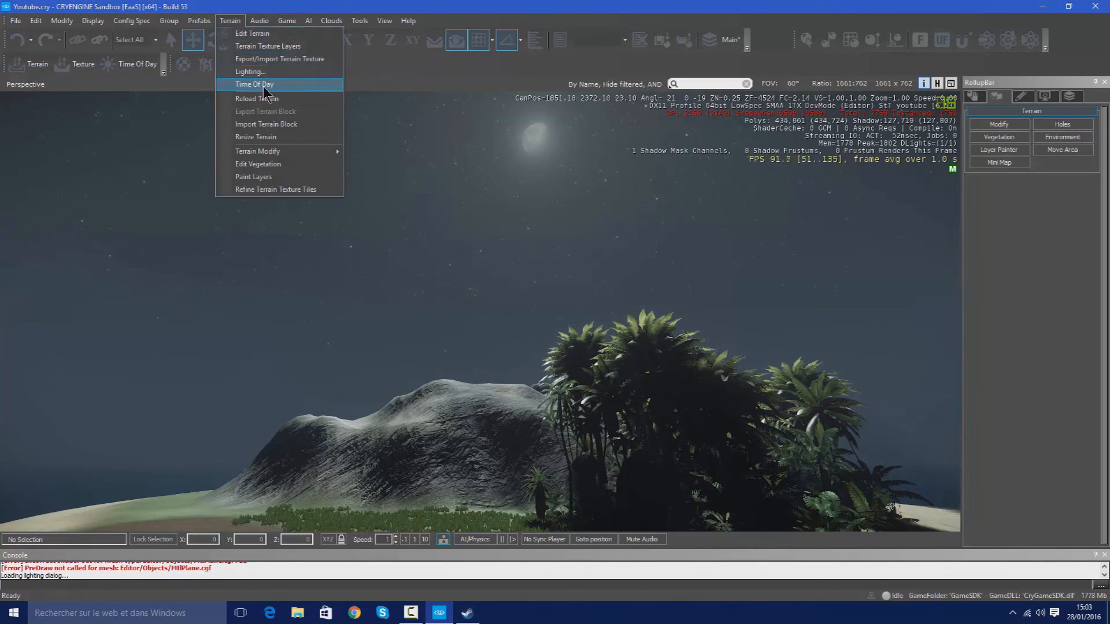
pyautogui.click(254, 84)
pyautogui.click(426, 364)
pyautogui.click(431, 371)
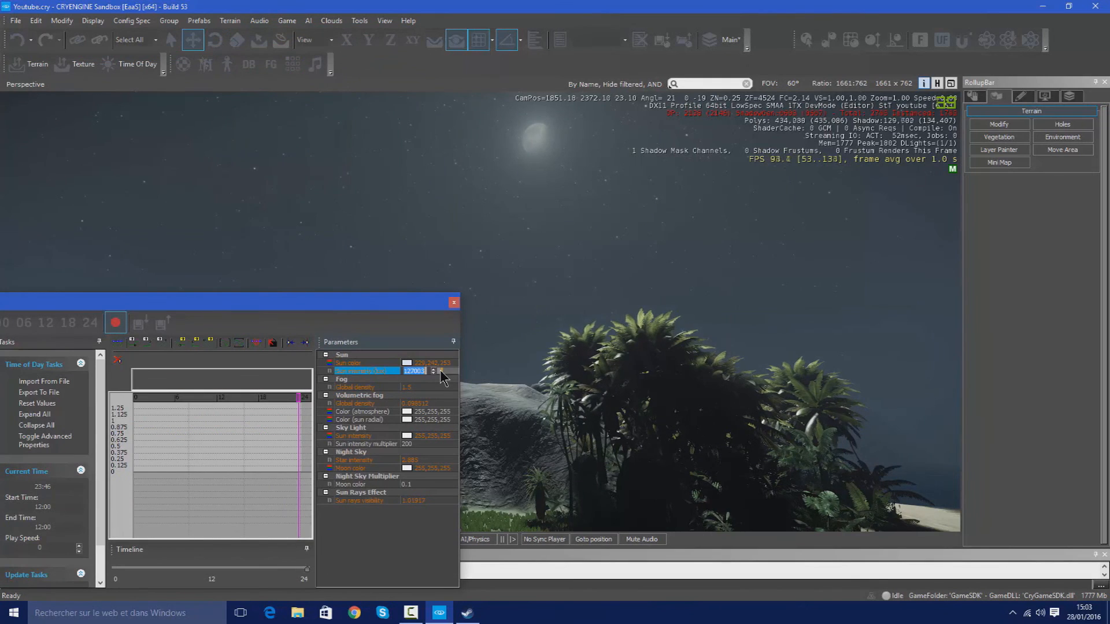
pyautogui.moveTo(440, 367); pyautogui.dragTo(438, 365)
pyautogui.moveTo(578, 301); pyautogui.dragTo(512, 362, button='right')
# Step: Set the fog global density to 1 for the 23:46 night time
pyautogui.moveTo(443, 386)
pyautogui.mouseDown()
pyautogui.moveTo(454, 386)
pyautogui.moveTo(438, 386)
pyautogui.mouseUp()
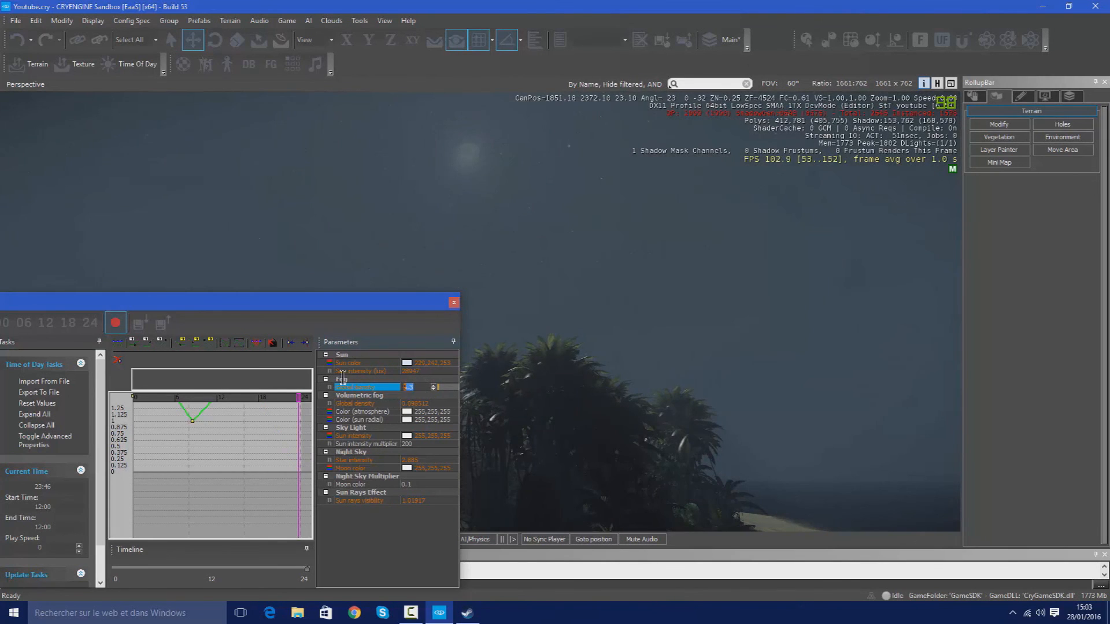
pyautogui.write('0.5')
pyautogui.press('Return')
pyautogui.moveTo(555, 324); pyautogui.dragTo(564, 379, button='right')
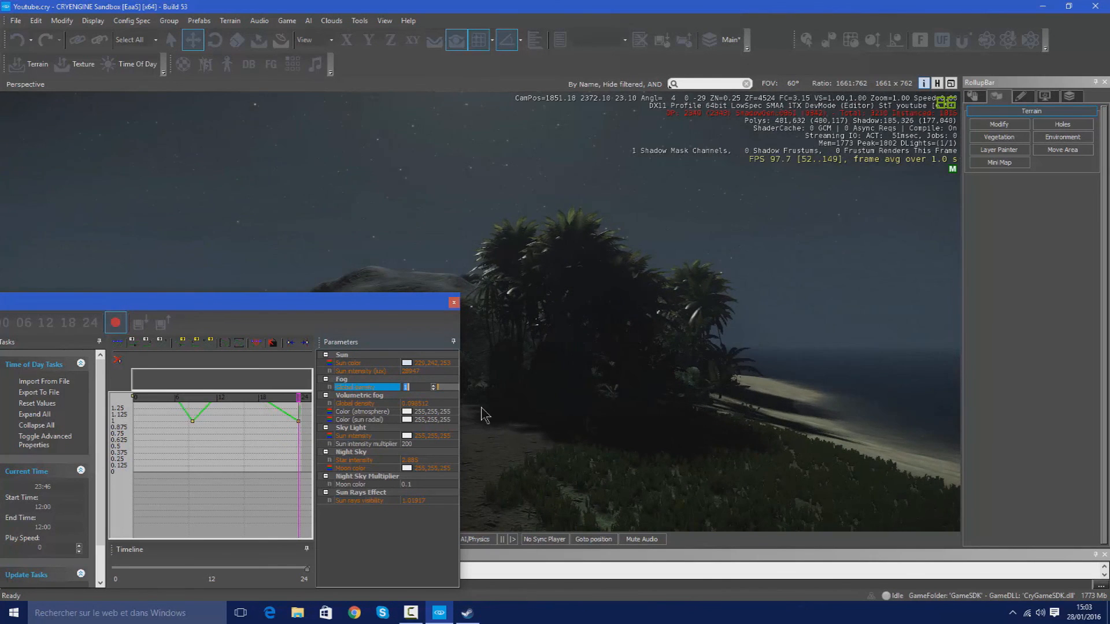
# Step: Raise the Night Sky star intensity to 16 and check the stars around the moon
pyautogui.press('d')
pyautogui.moveTo(564, 379); pyautogui.dragTo(723, 418, button='right')
pyautogui.moveTo(768, 329); pyautogui.dragTo(683, 317, button='right')
pyautogui.press('w')
pyautogui.moveTo(868, 376); pyautogui.dragTo(767, 302, button='right')
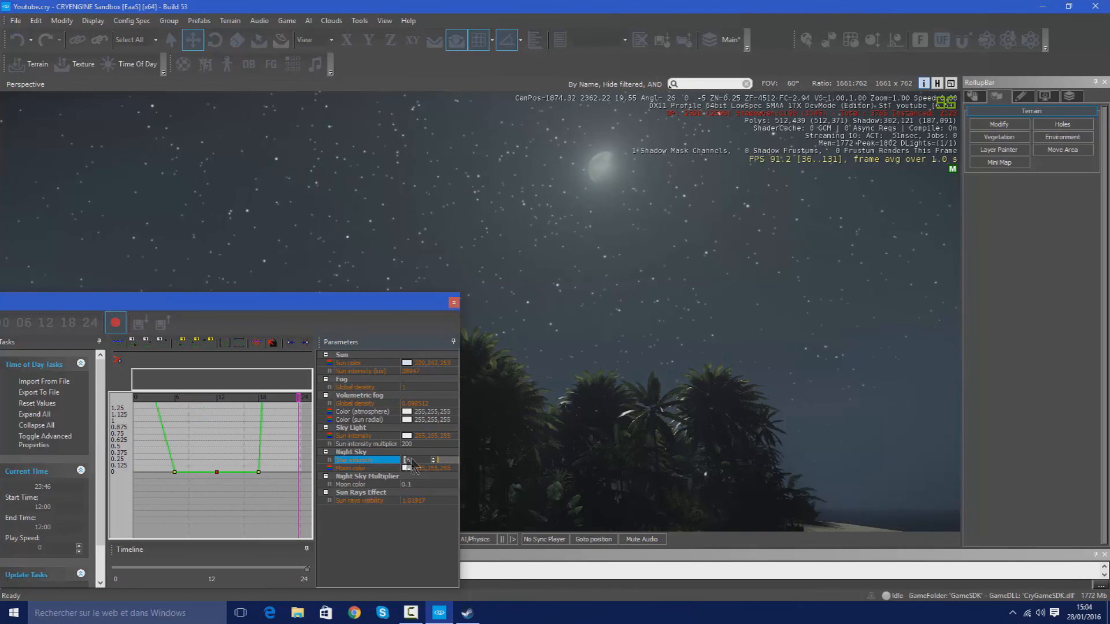
pyautogui.moveTo(648, 456); pyautogui.dragTo(751, 230, button='right')
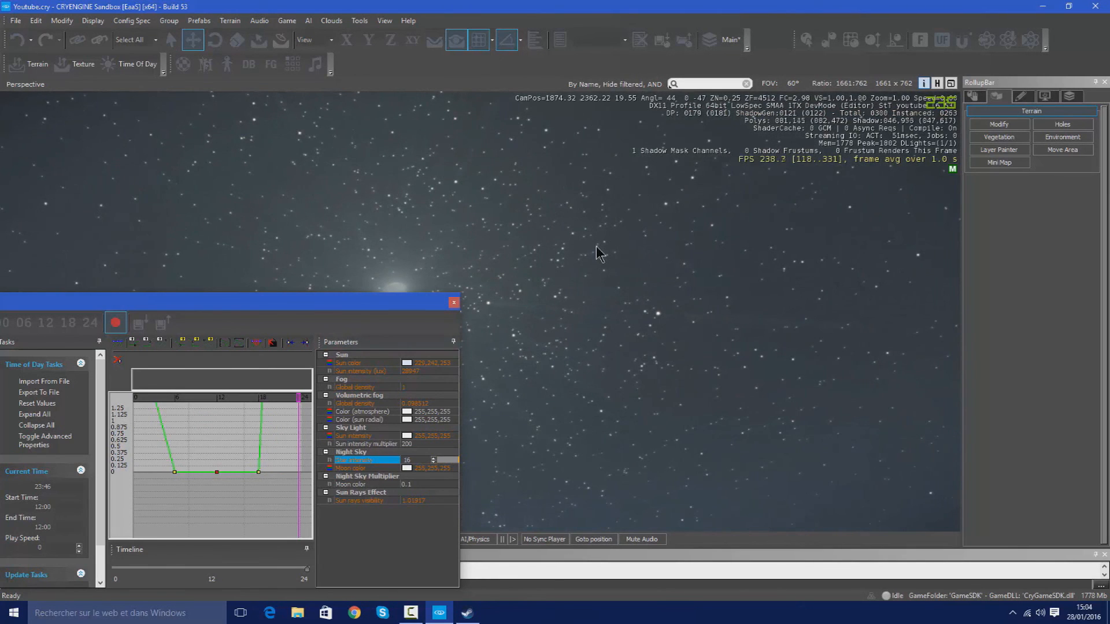
pyautogui.click(435, 468)
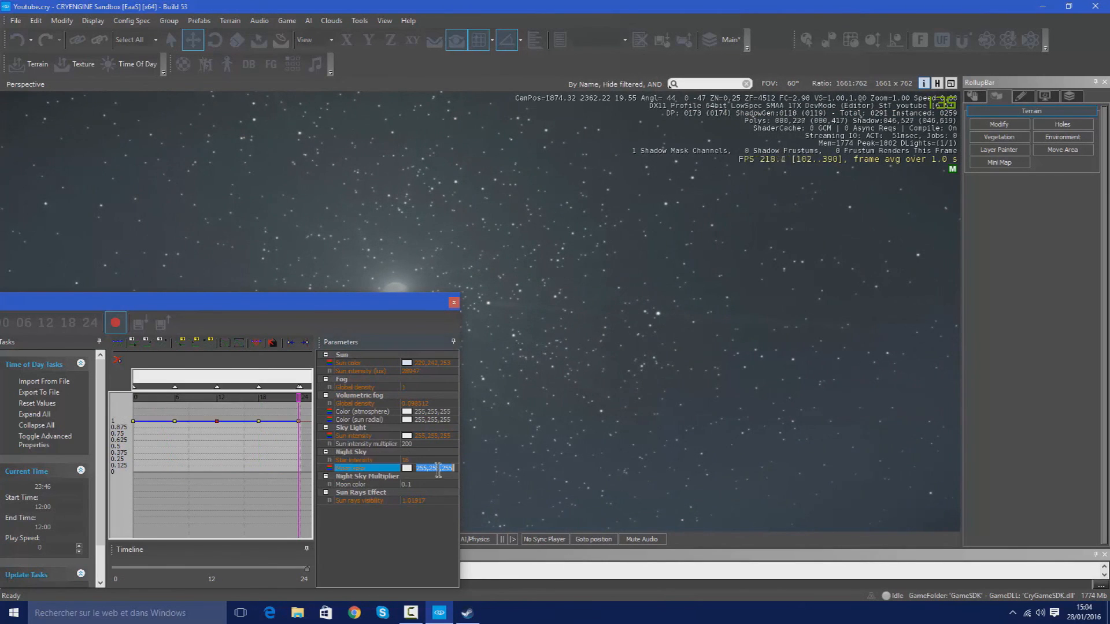
pyautogui.moveTo(600, 412); pyautogui.dragTo(575, 409, button='right')
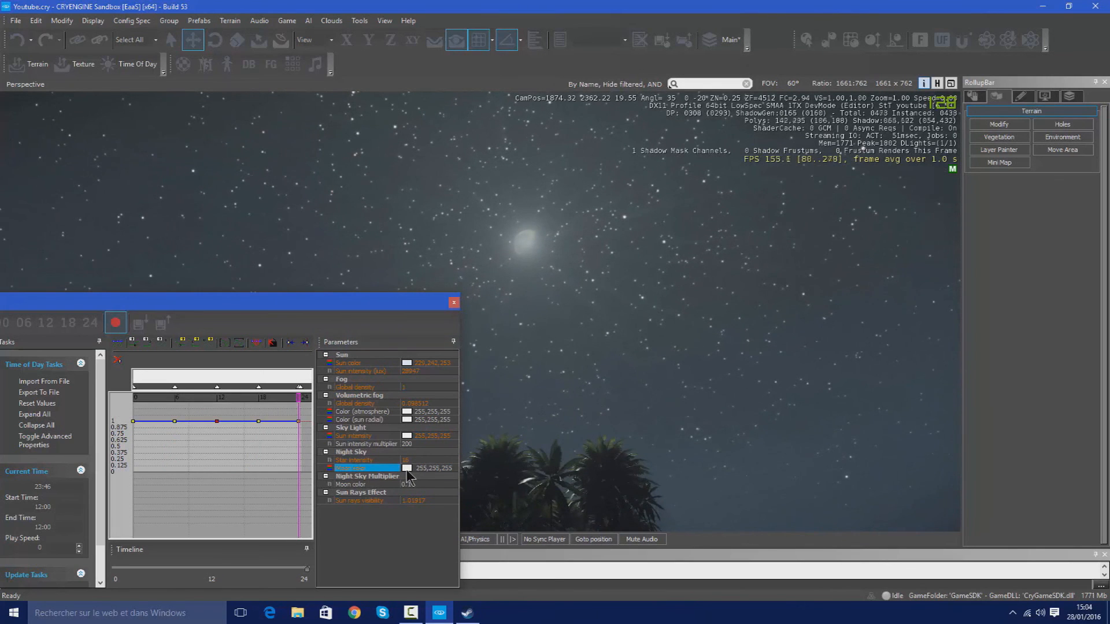
pyautogui.click(407, 469)
pyautogui.moveTo(585, 218); pyautogui.dragTo(683, 419)
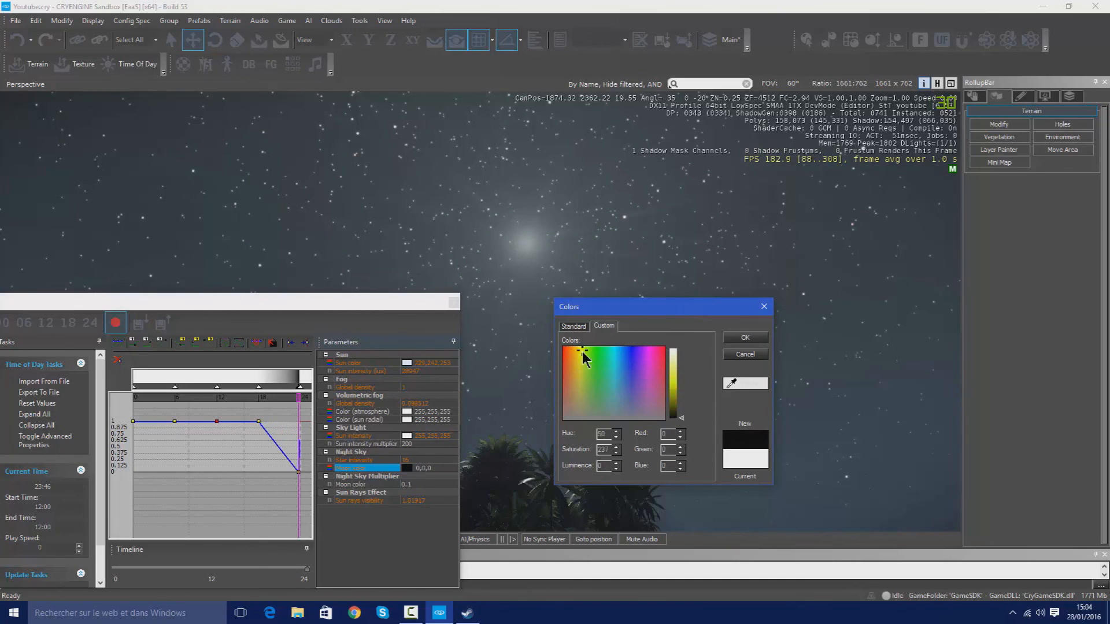
pyautogui.moveTo(681, 417); pyautogui.dragTo(545, 334)
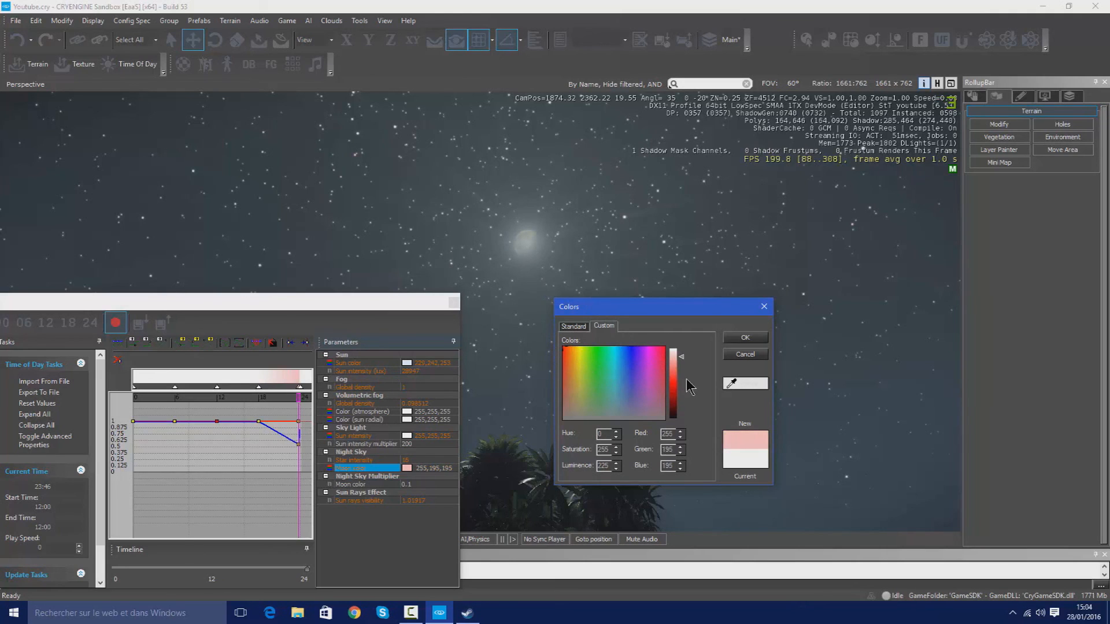
pyautogui.moveTo(682, 358)
pyautogui.mouseDown()
pyautogui.moveTo(684, 392)
pyautogui.moveTo(693, 362)
pyautogui.moveTo(685, 367)
pyautogui.mouseUp()
pyautogui.moveTo(606, 366); pyautogui.dragTo(681, 362)
pyautogui.click(730, 354)
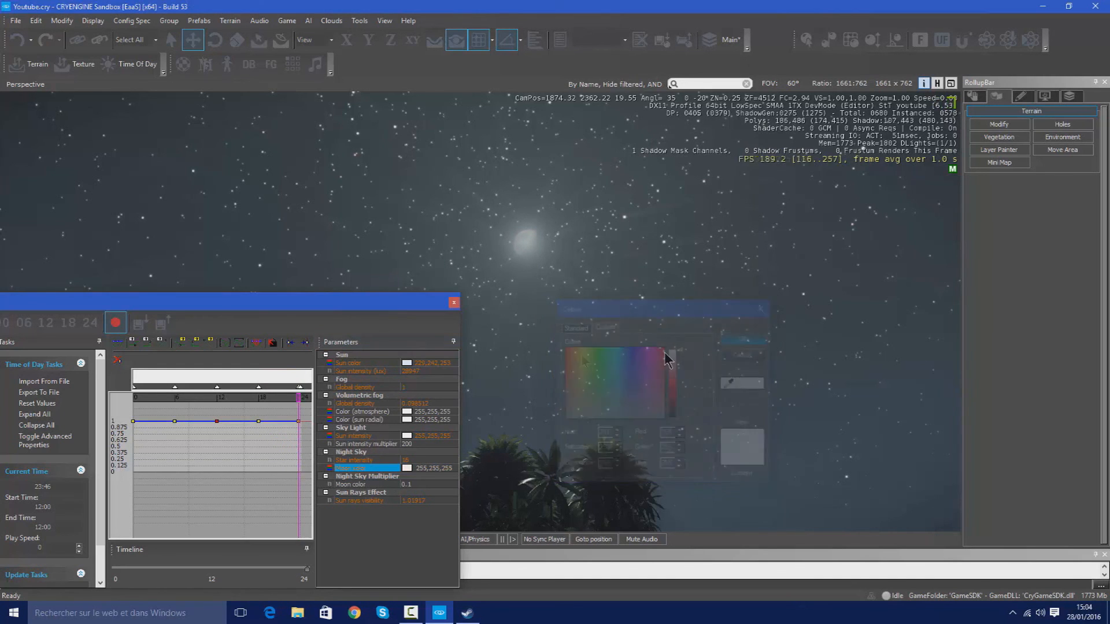
# Step: Lower the Sun Rays Effect visibility to 0.1 for the 23:46 night time and close the Time Of Day settings
pyautogui.click(435, 500)
pyautogui.moveTo(441, 499); pyautogui.dragTo(438, 499)
pyautogui.moveTo(503, 413); pyautogui.dragTo(603, 375, button='right')
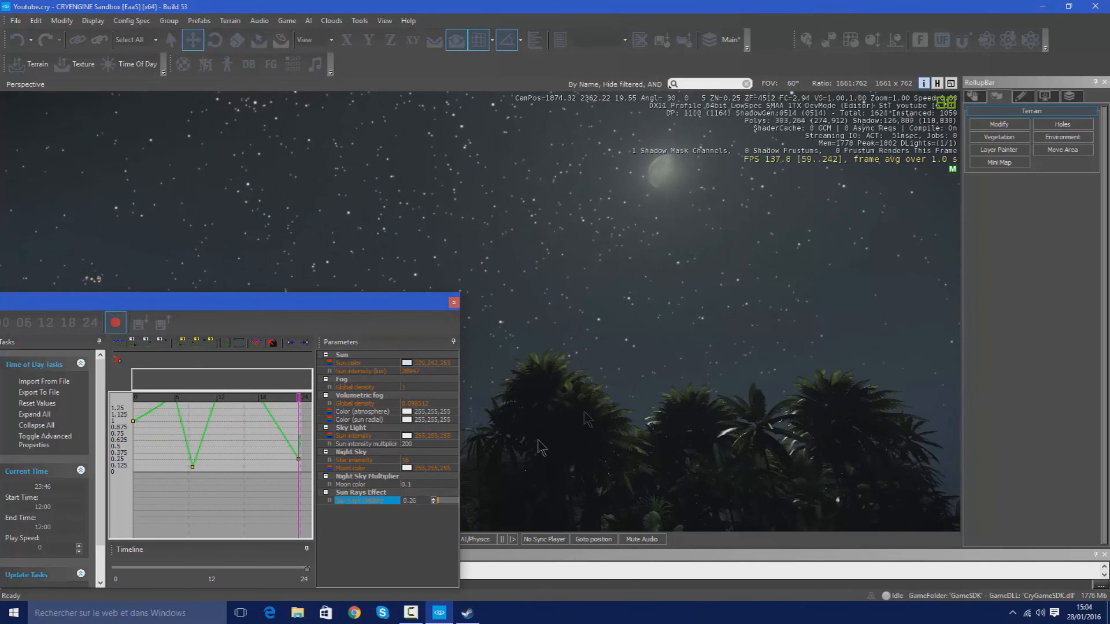
pyautogui.write('0.1')
pyautogui.press('Return')
pyautogui.moveTo(511, 346); pyautogui.dragTo(266, 384, button='right')
pyautogui.click(453, 303)
# Step: Fly over the island and inspect the gravel road, grass, palms and shoreline under the night lighting
pyautogui.press('w')
pyautogui.press('w')
pyautogui.press('w')
pyautogui.press('w')
pyautogui.press('w')
pyautogui.press('w')
pyautogui.press('s')
pyautogui.moveTo(266, 384); pyautogui.dragTo(285, 449)
pyautogui.moveTo(284, 448); pyautogui.dragTo(544, 232, button='right')
pyautogui.press('d')
pyautogui.press('w')
pyautogui.press('s')
pyautogui.press('w')
pyautogui.press('s')
pyautogui.press('w')
pyautogui.press('s')
pyautogui.press('a')
pyautogui.moveTo(555, 289); pyautogui.dragTo(607, 368, button='right')
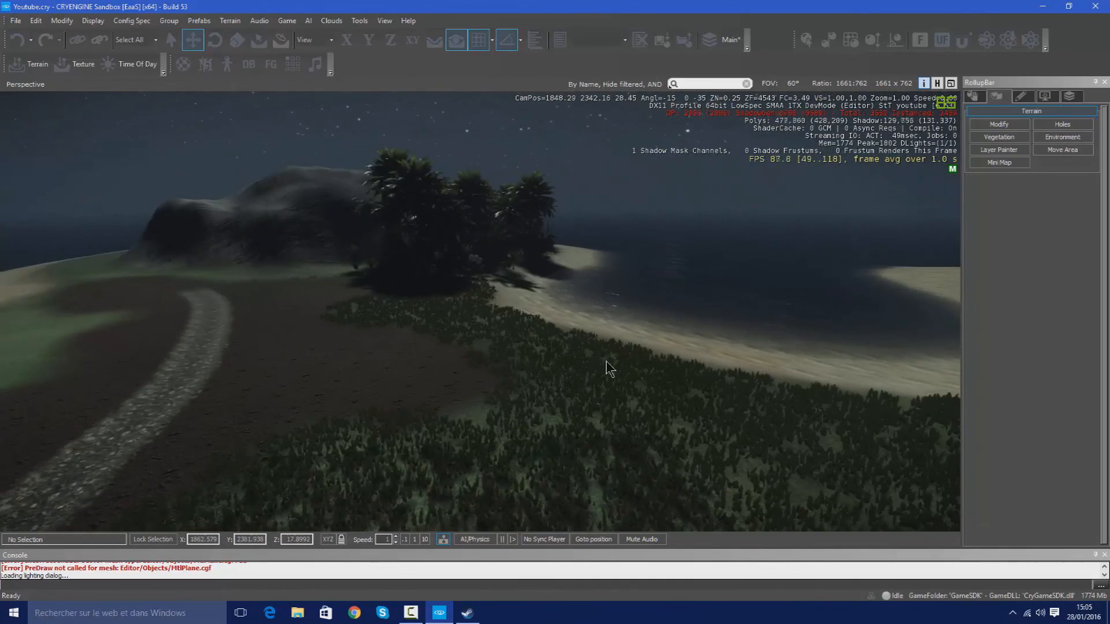
pyautogui.press('a')
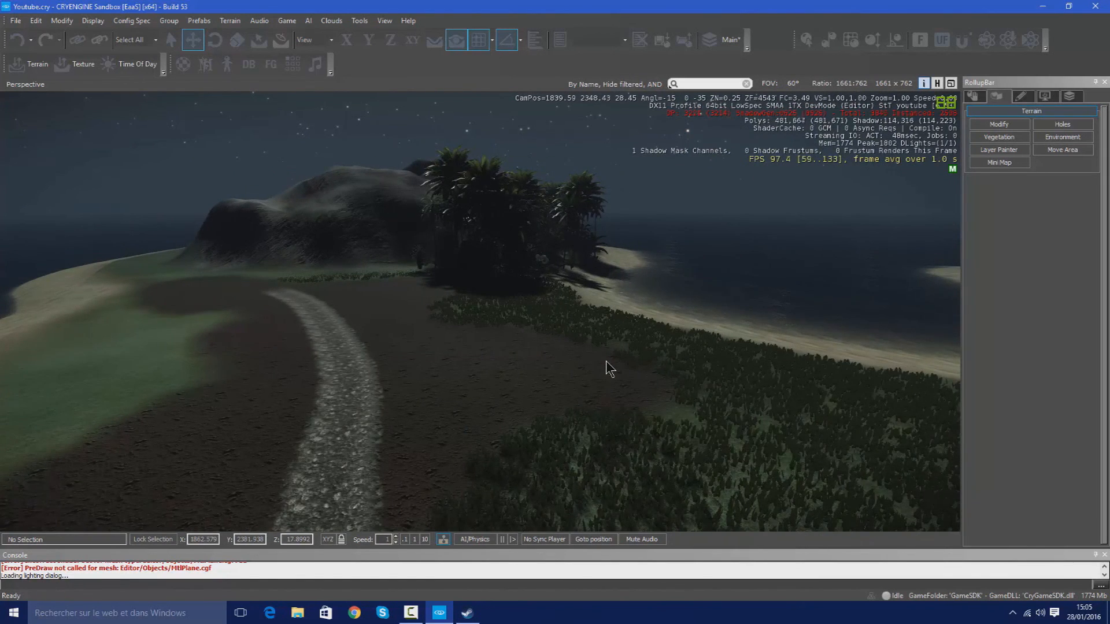
# Step: Move toward the palm trees and examine the moon and starry sky above them
pyautogui.moveTo(592, 341); pyautogui.dragTo(513, 314, button='right')
pyautogui.moveTo(454, 185); pyautogui.dragTo(533, 225, button='right')
pyautogui.press('w')
pyautogui.press('w')
pyautogui.press('d')
pyautogui.moveTo(475, 276); pyautogui.dragTo(439, 149, button='right')
pyautogui.moveTo(520, 250); pyautogui.dragTo(518, 250, button='right')
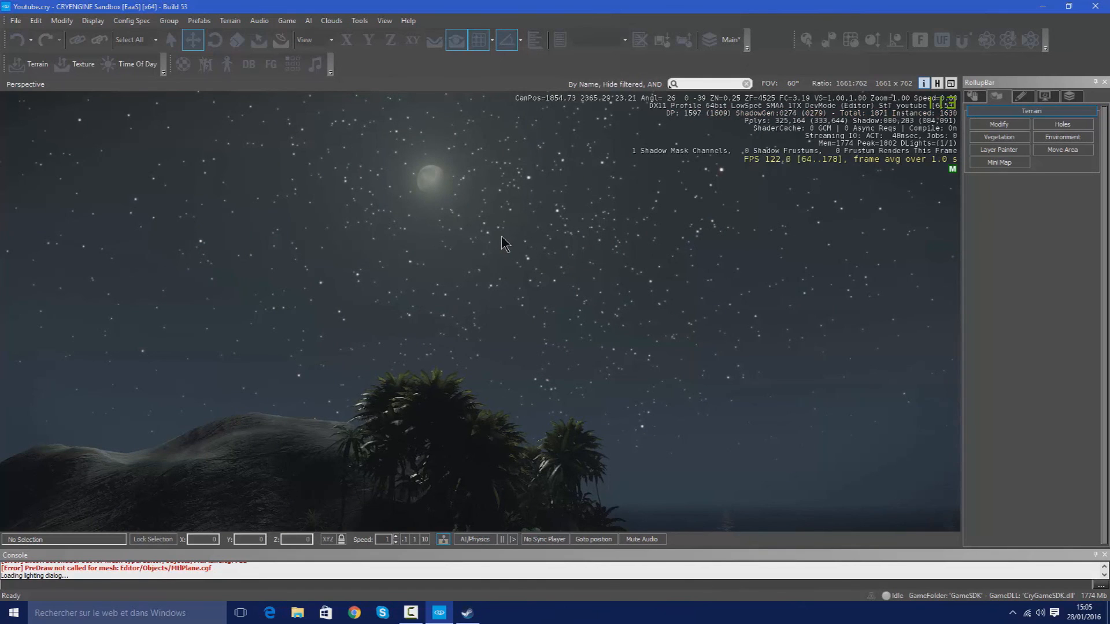